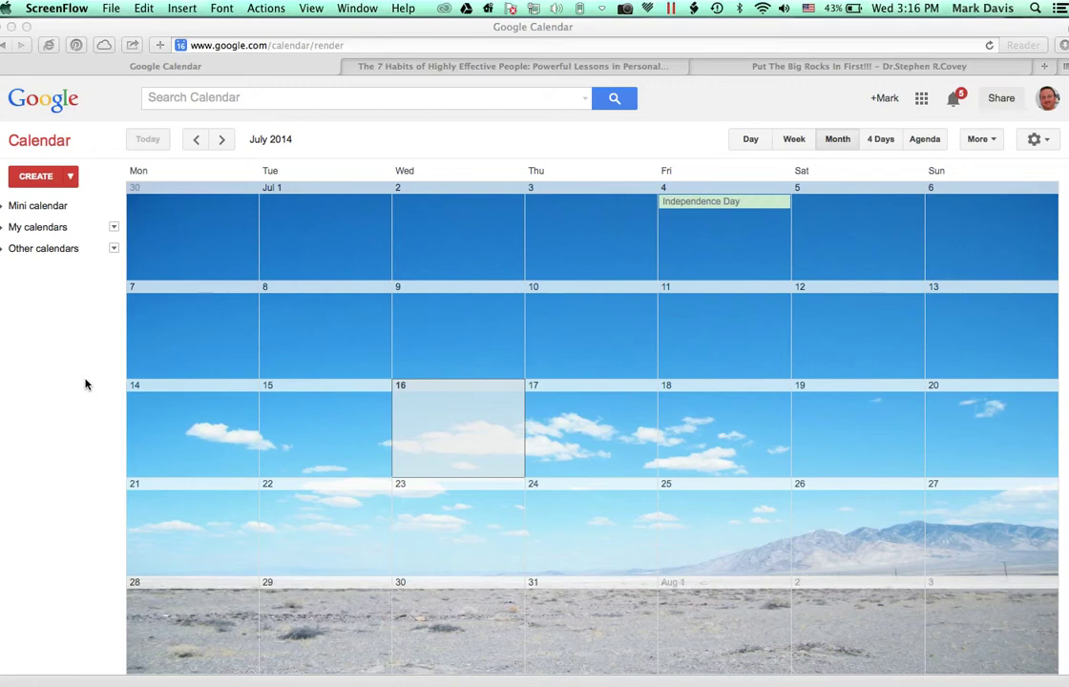
Bring the Safari window showing the July 2014 calendar into focus
{"action": "left_click", "coordinate": [99, 329]}
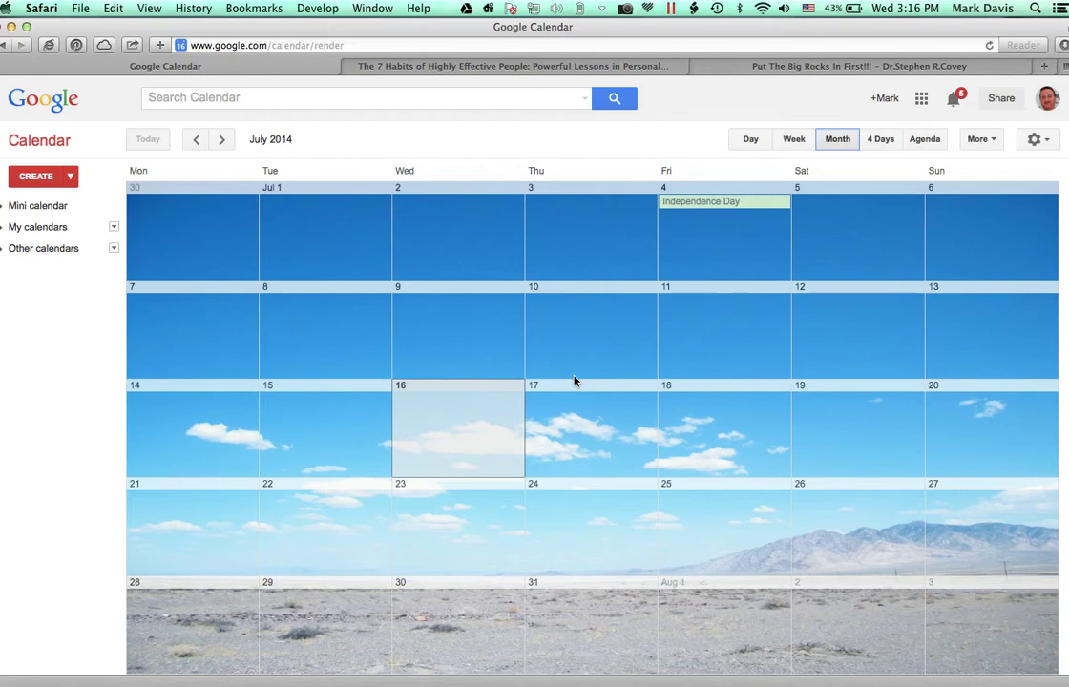
Switch to the 7 Habits Amazon tab, then to the 'Put The Big Rocks In First!!!' SlideShare tab
{"action": "left_click", "coordinate": [508, 67]}
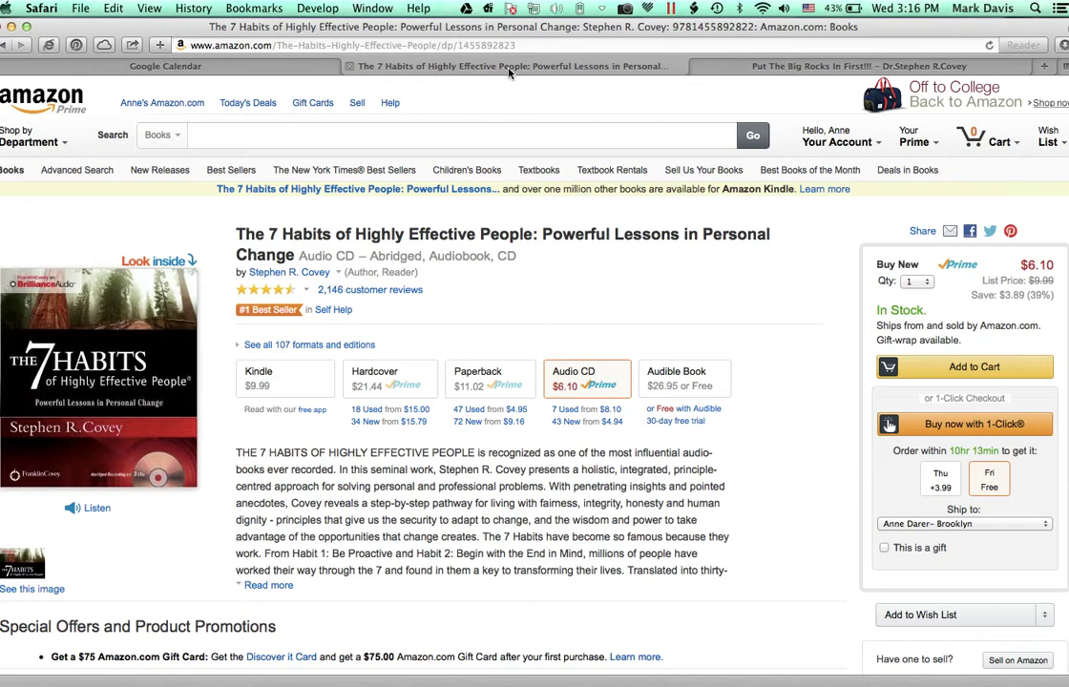
{"action": "left_click", "coordinate": [766, 67]}
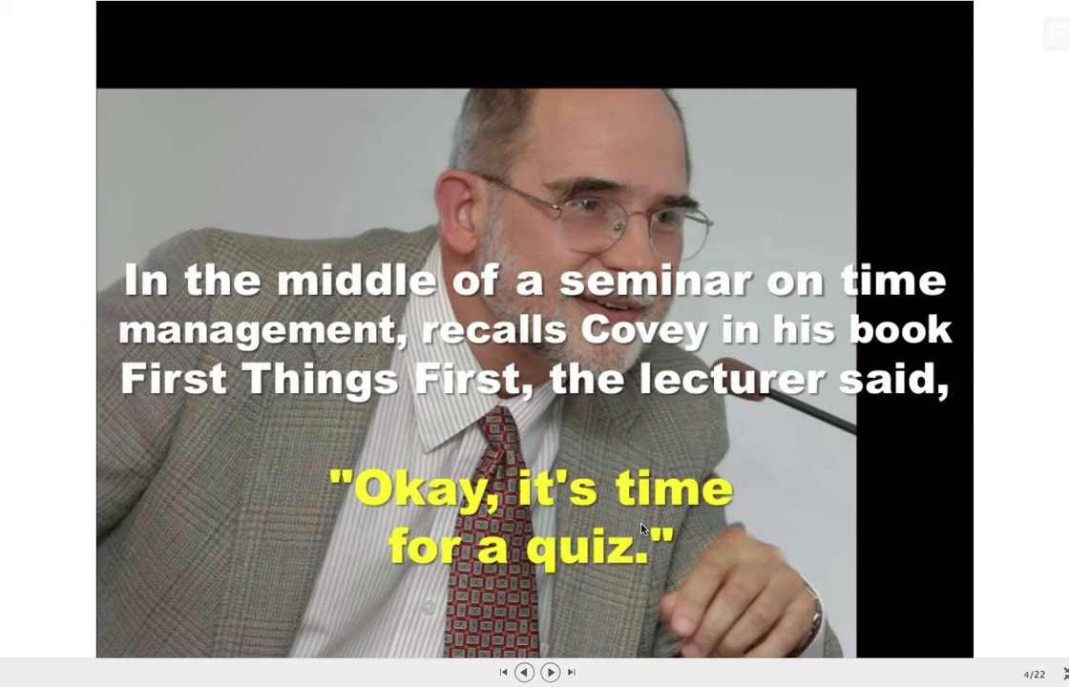
Advance the Big Rocks deck from slide 4, past 'Is the jar full?', to slide 10's gravel jar
{"action": "left_click", "coordinate": [642, 528]}
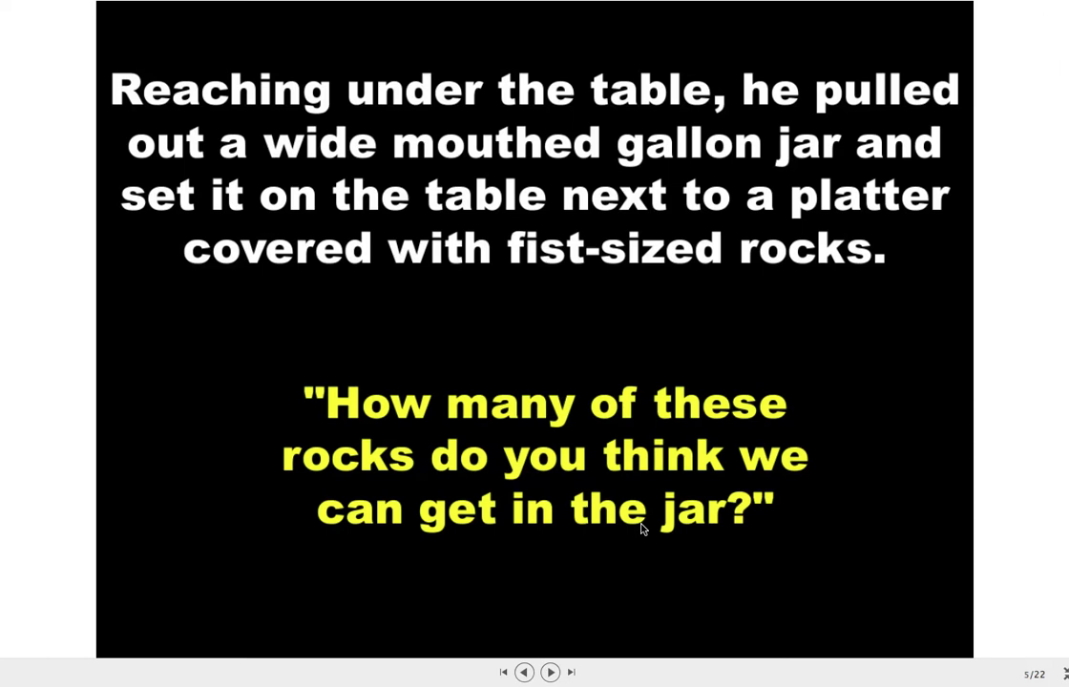
{"action": "left_click", "coordinate": [641, 529]}
{"action": "left_click", "coordinate": [641, 528]}
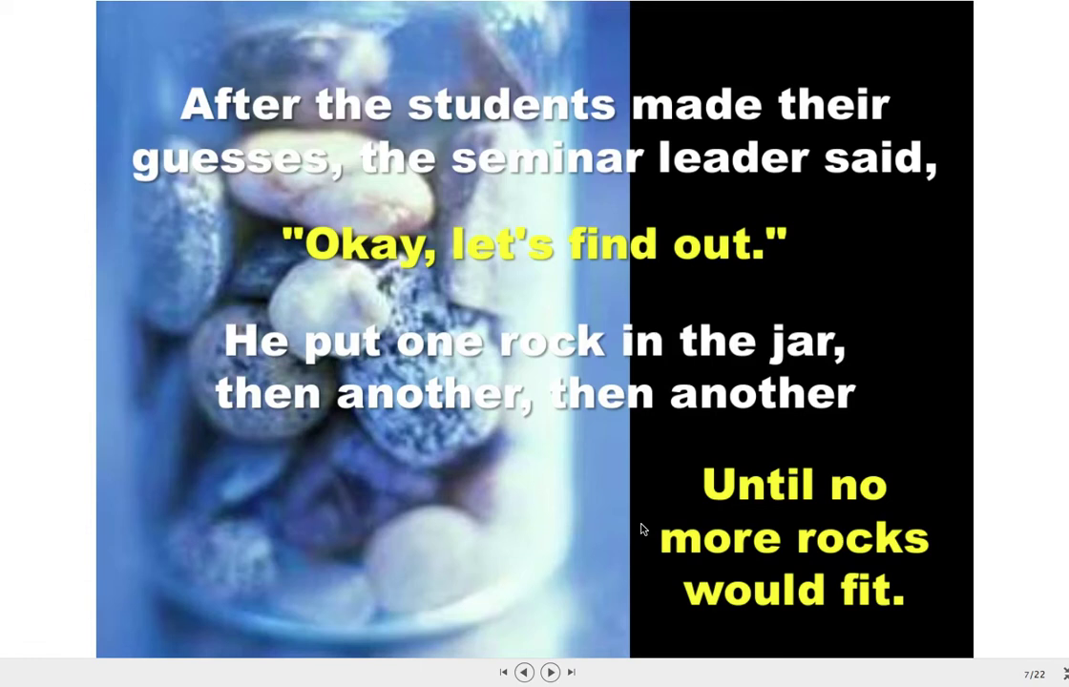
{"action": "left_click", "coordinate": [643, 529]}
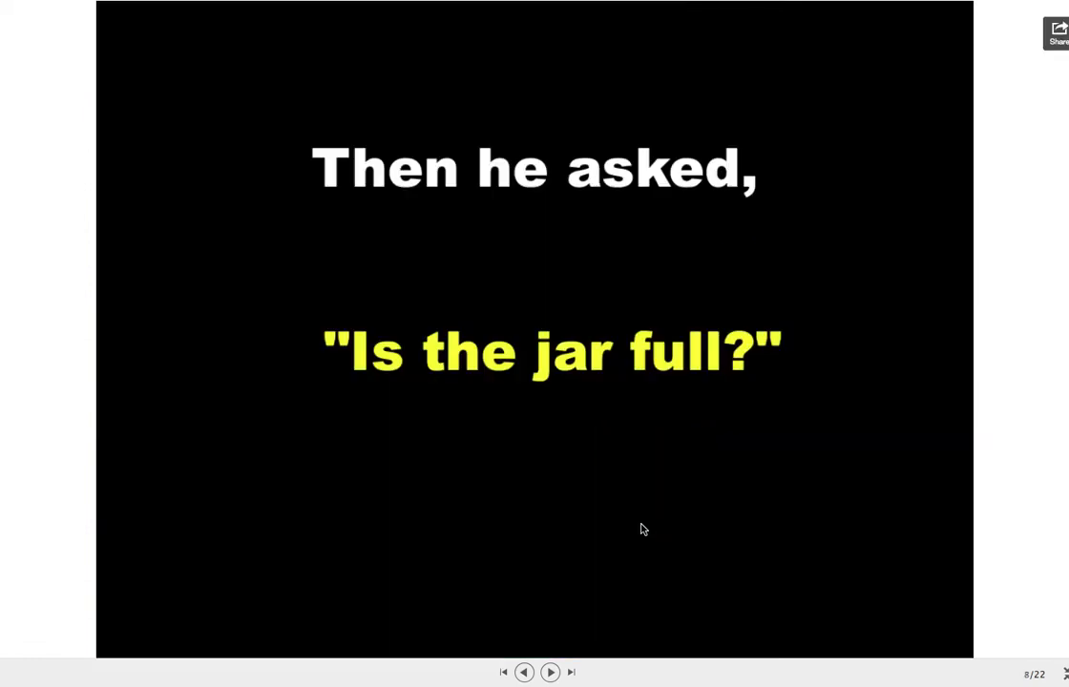
{"action": "left_click", "coordinate": [642, 529]}
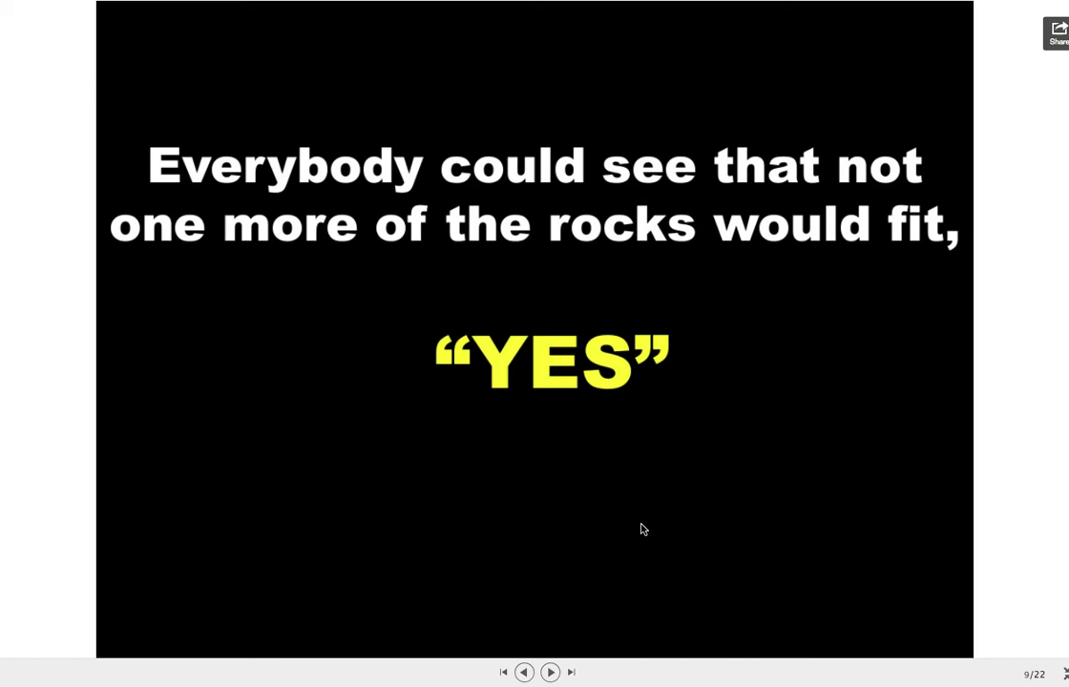
{"action": "left_click", "coordinate": [642, 529]}
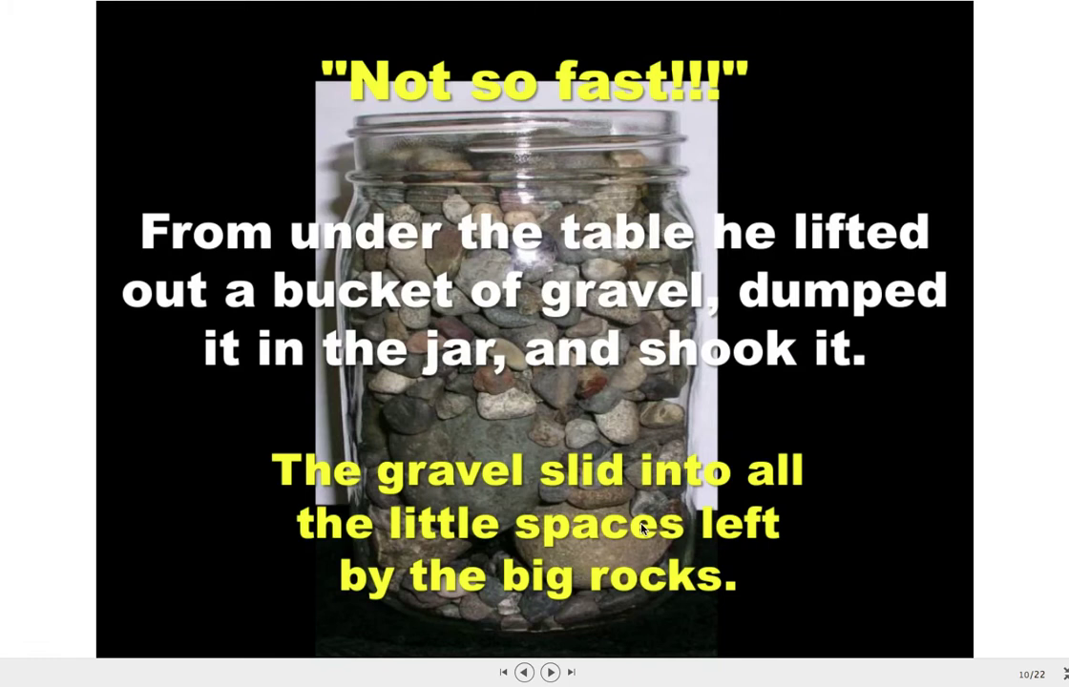
Advance from slide 10 through 'Probably Not!!!', the sand jar and 'NO' to slide 18
{"action": "left_click", "coordinate": [642, 527]}
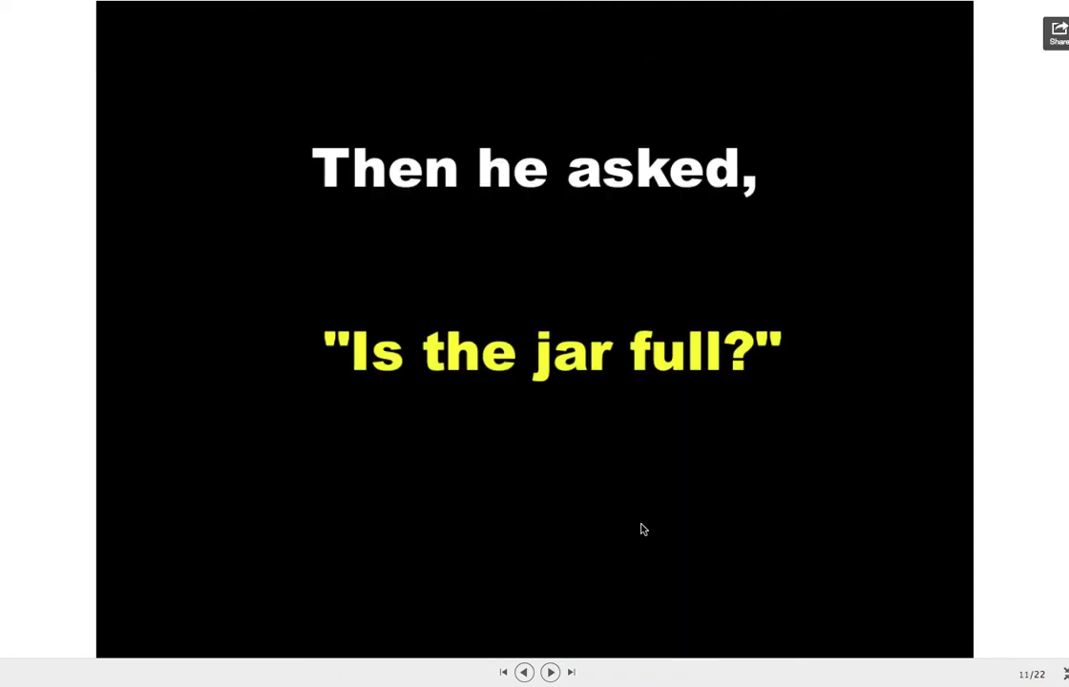
{"action": "left_click", "coordinate": [641, 527]}
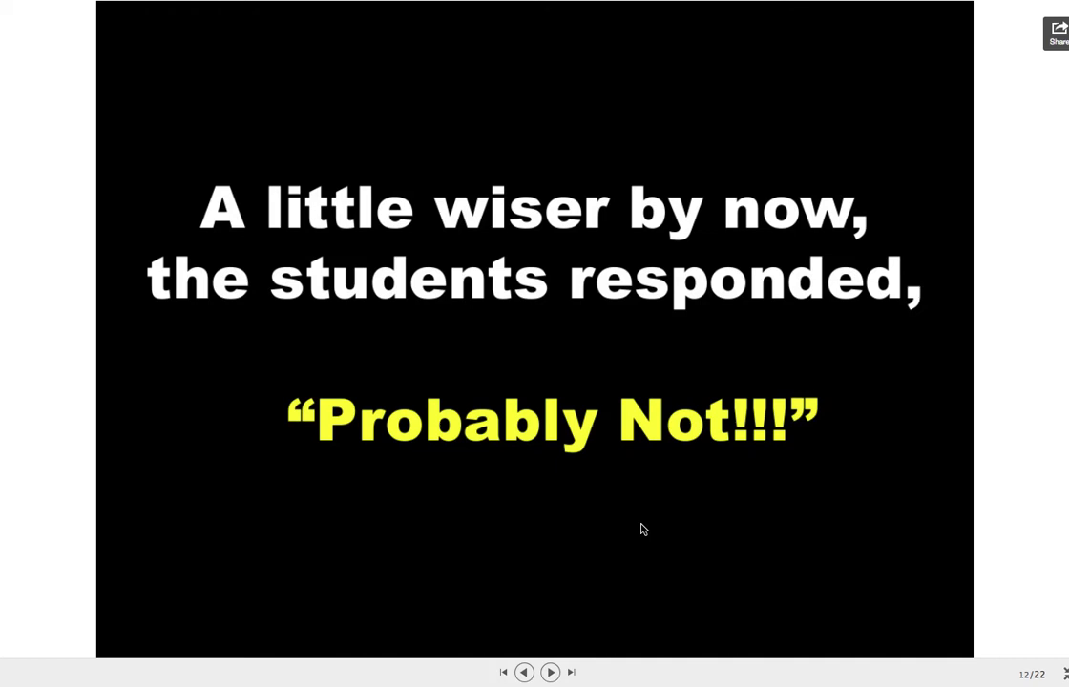
{"action": "left_click", "coordinate": [642, 529]}
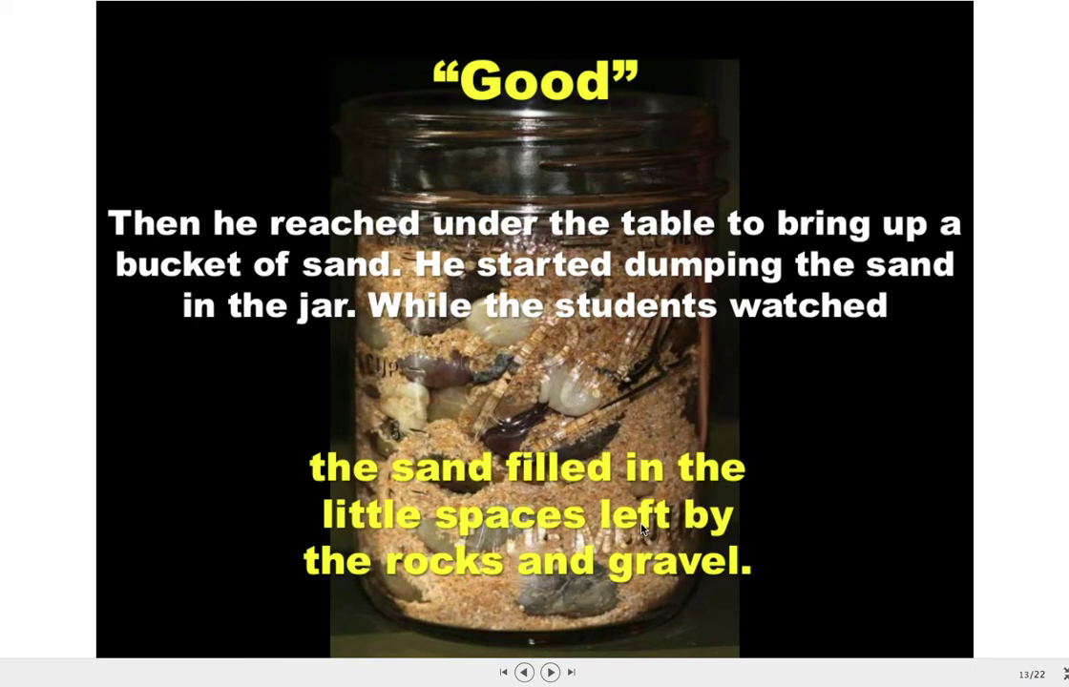
{"action": "left_click", "coordinate": [642, 529]}
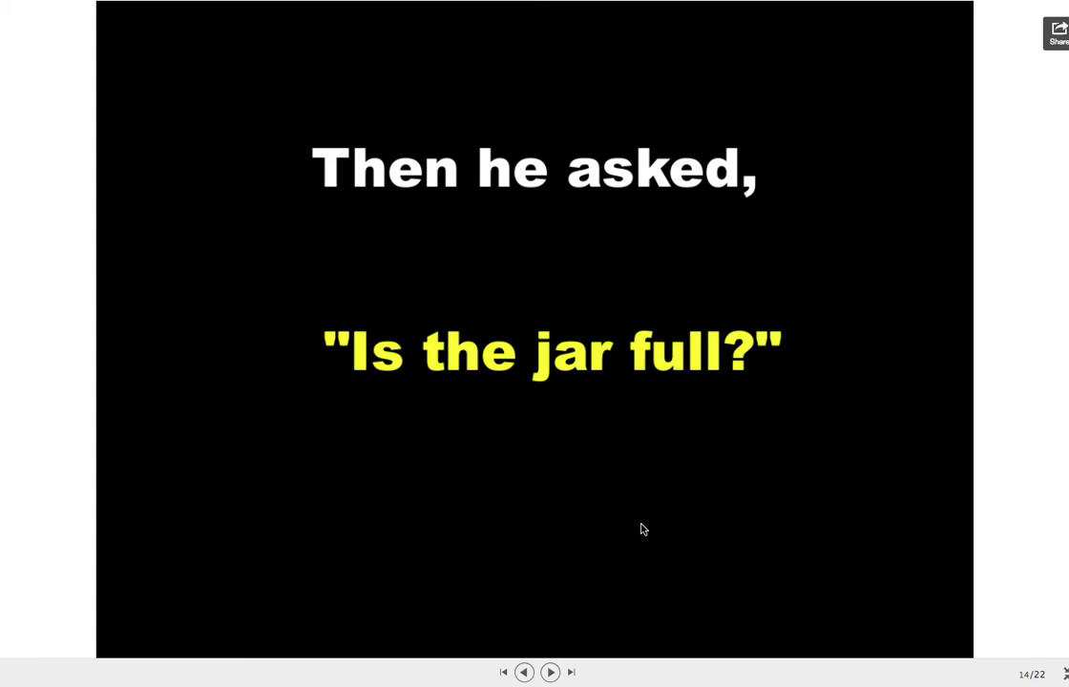
{"action": "left_click", "coordinate": [642, 528]}
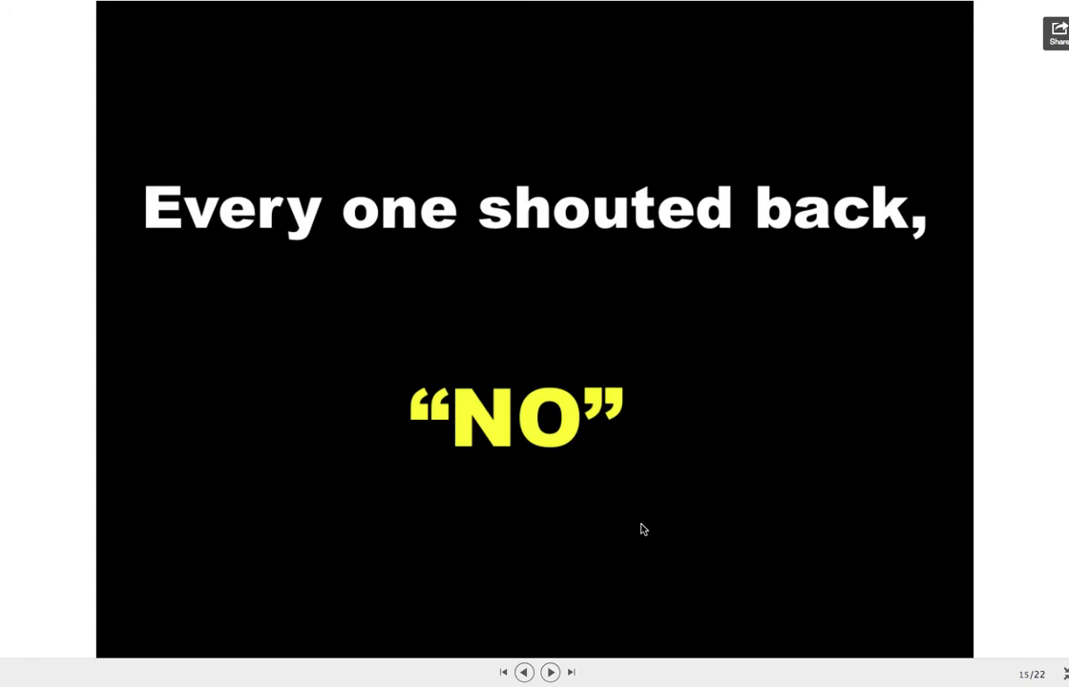
{"action": "left_click", "coordinate": [643, 529]}
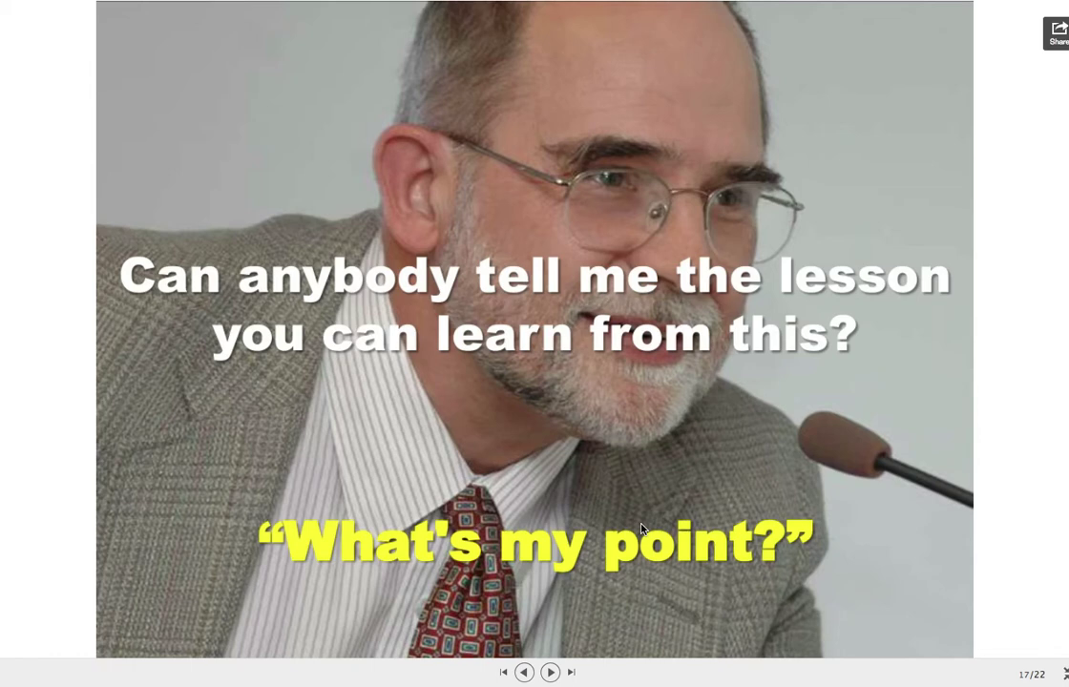
{"action": "left_click", "coordinate": [641, 528]}
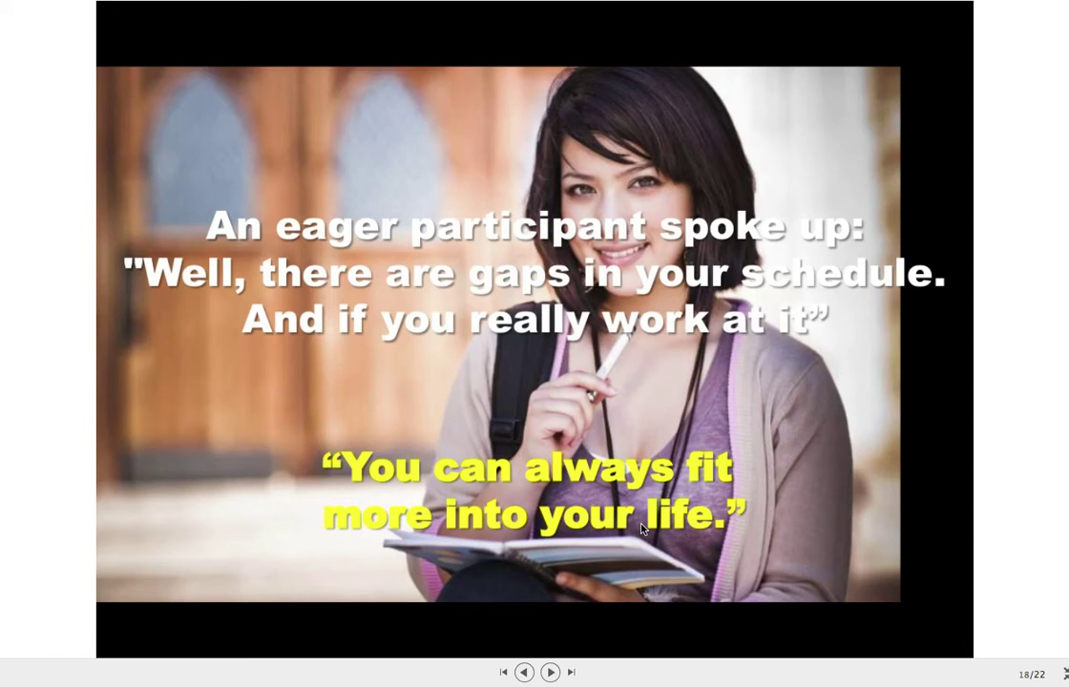
Advance through slides 19–21, then return to the July 2014 Google Calendar tab
{"action": "left_click", "coordinate": [642, 528]}
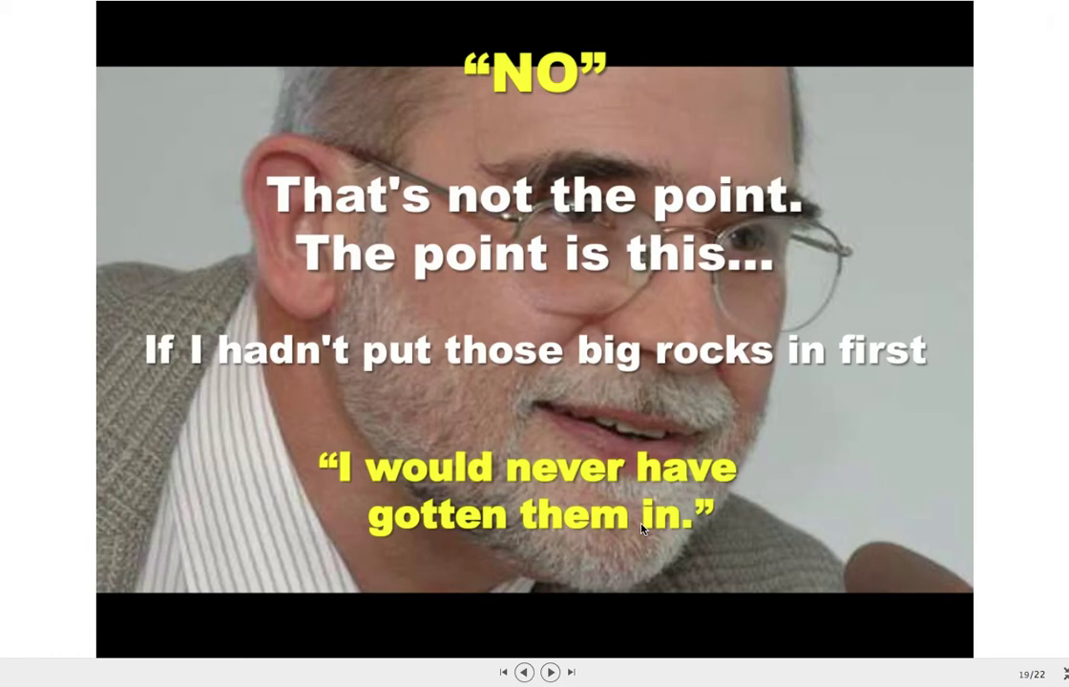
{"action": "left_click", "coordinate": [641, 527]}
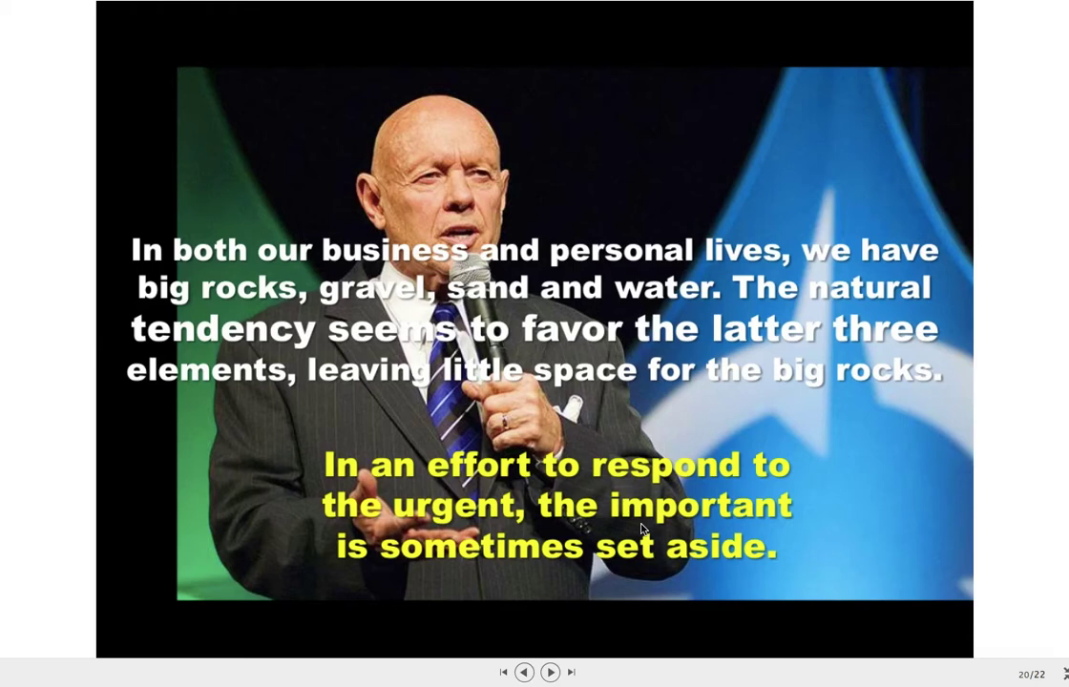
{"action": "left_click", "coordinate": [641, 528]}
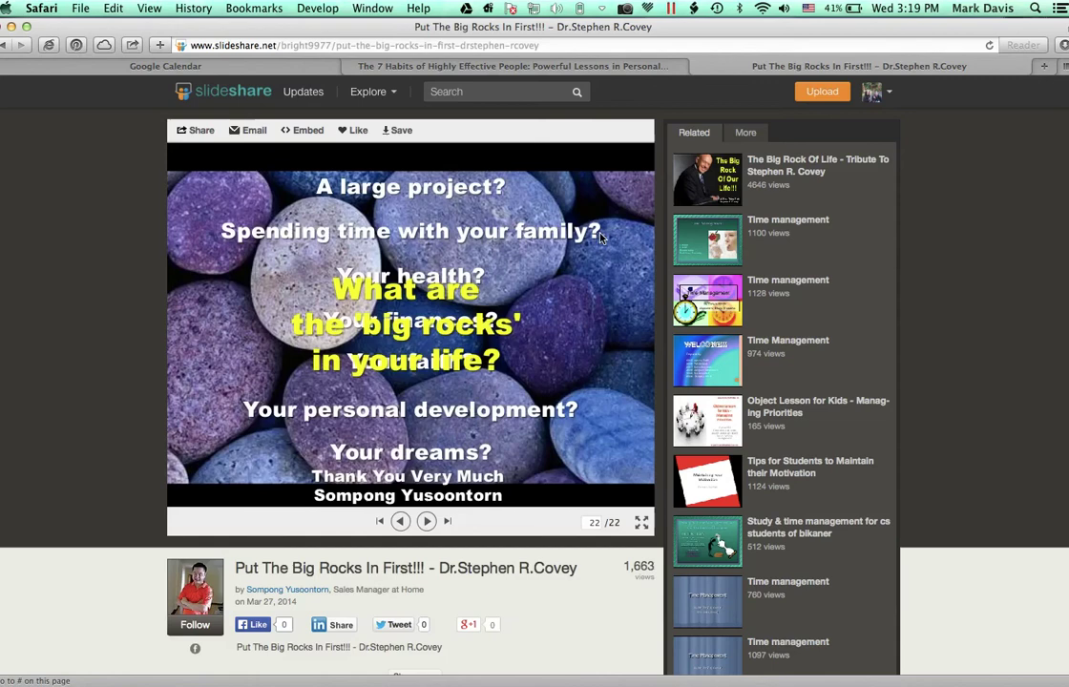
{"action": "left_click", "coordinate": [273, 69]}
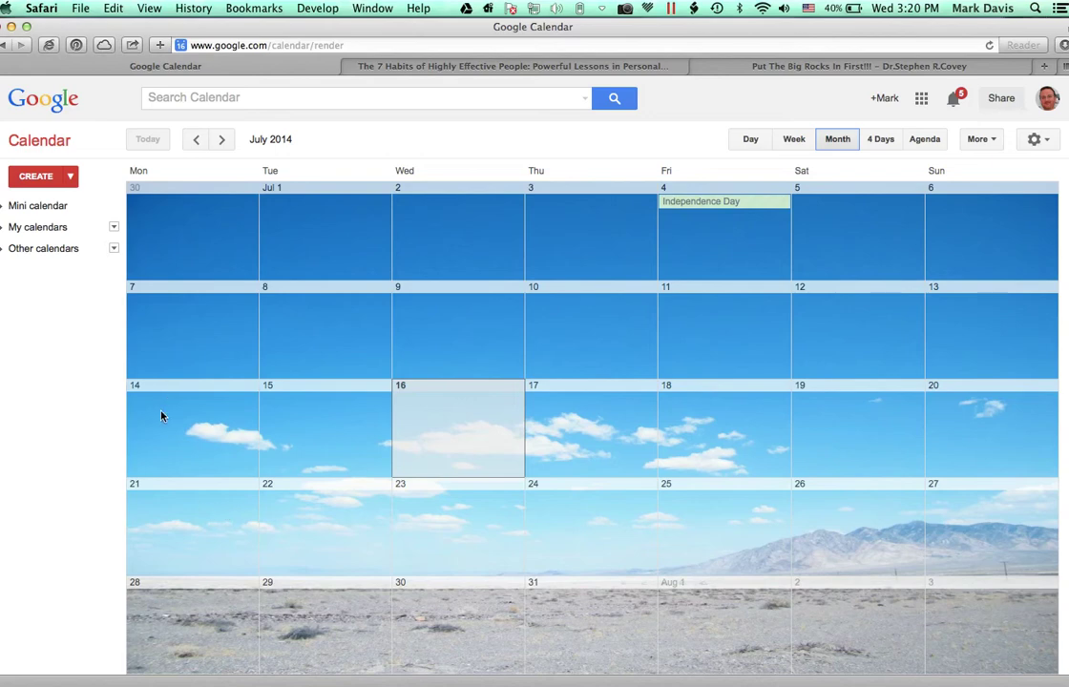
Create a 'Final Exams' event spanning July 21–25 in month view
{"action": "left_click_drag", "start_coordinate": [187, 525], "coordinate": [773, 540]}
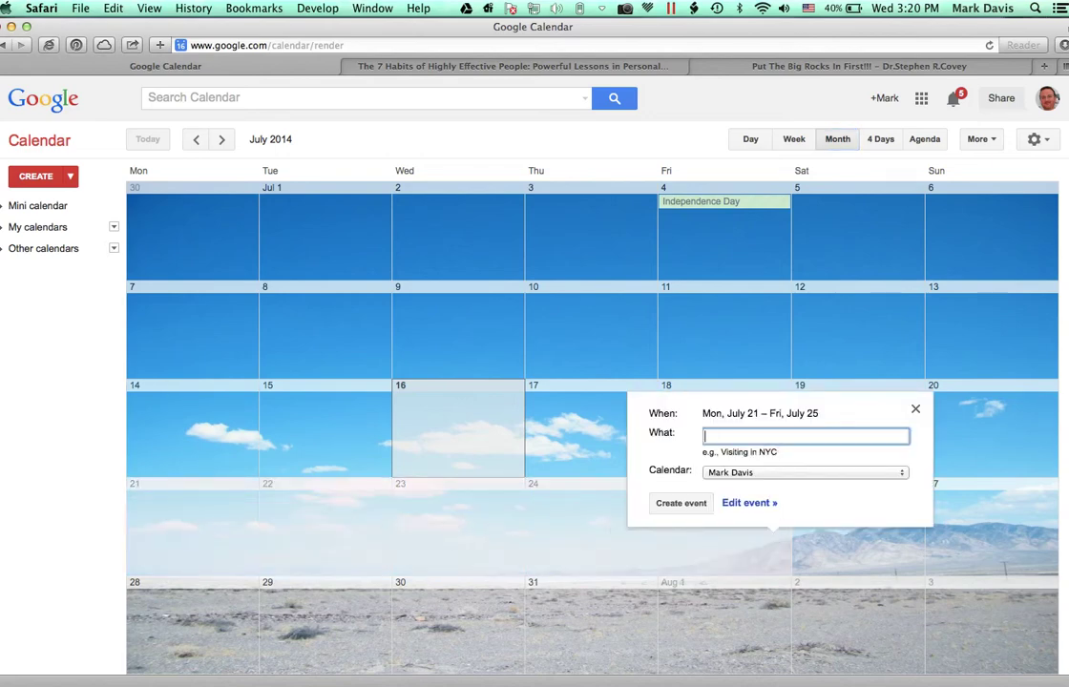
{"action": "type", "text": "Final Exam"}
{"action": "key", "text": "BackSpace"}
{"action": "type", "text": "amp"}
{"action": "key", "text": "BackSpace"}
{"action": "type", "text": "s"}
{"action": "left_click", "coordinate": [692, 502]}
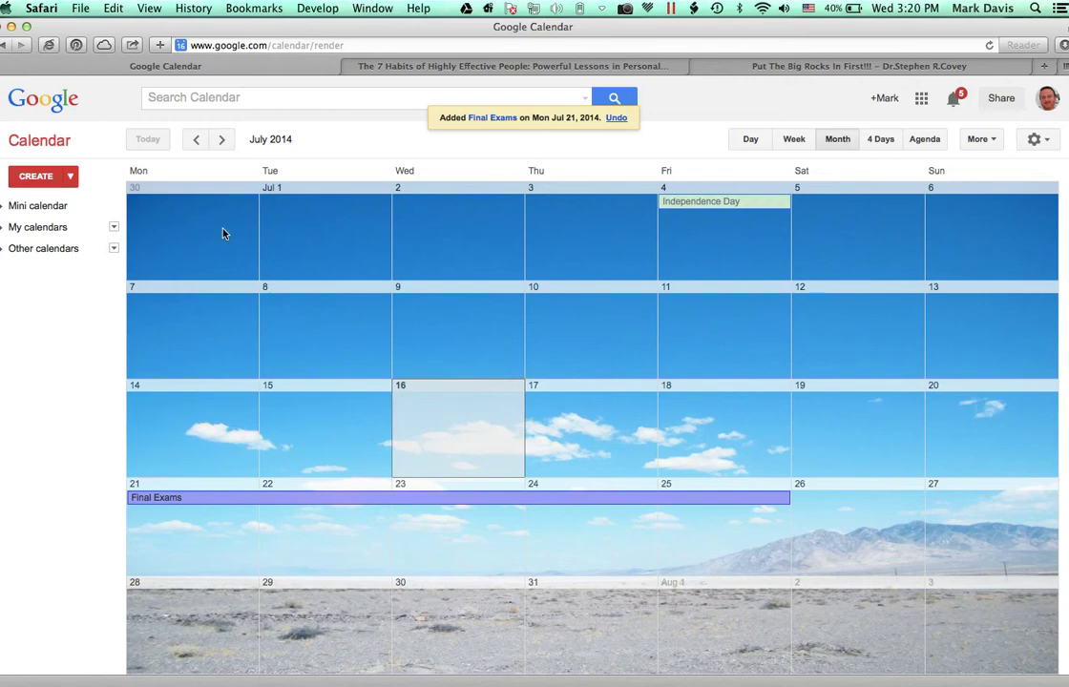
Add 'study for finals' events for June 30–July 4, July 7–11 and July 14–18
{"action": "left_click_drag", "start_coordinate": [222, 233], "coordinate": [723, 247]}
{"action": "type", "text": "study for finals"}
{"action": "key", "text": "Return"}
{"action": "left_click_drag", "start_coordinate": [191, 329], "coordinate": [763, 314]}
{"action": "type", "text": "study for finals"}
{"action": "key", "text": "Return"}
{"action": "left_click_drag", "start_coordinate": [191, 434], "coordinate": [747, 436]}
{"action": "type", "text": "study for finals"}
{"action": "key", "text": "Return"}
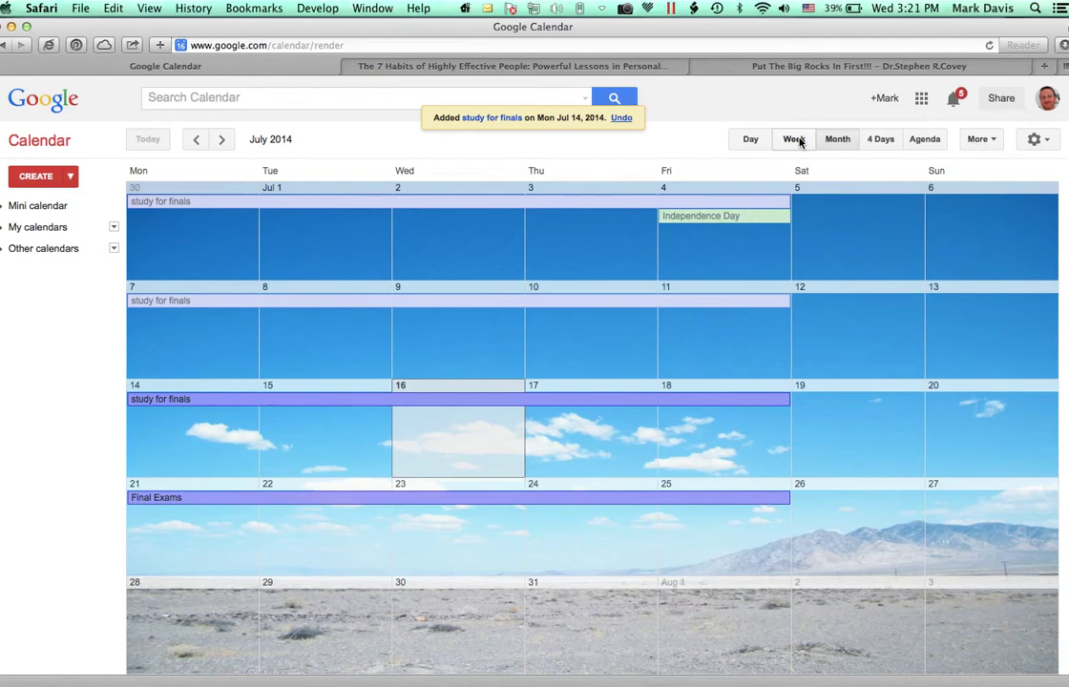
In the July 14–20 week view, draft a Monday 8am–3pm event titled 'school'
{"action": "left_click", "coordinate": [794, 139]}
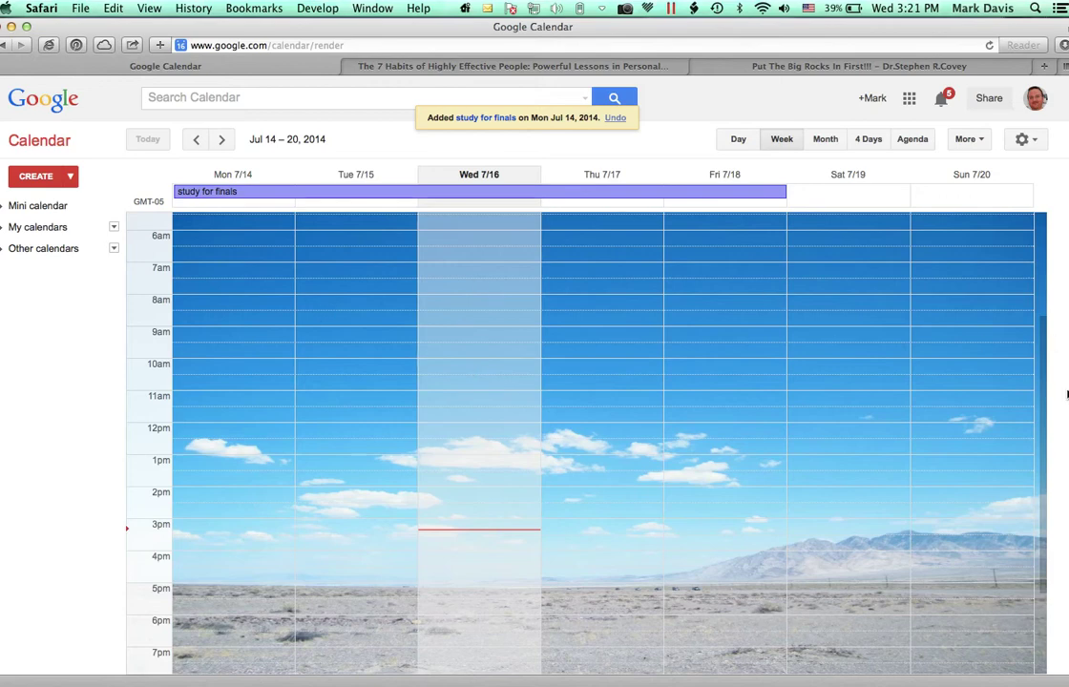
{"action": "scroll", "coordinate": [1043, 347], "scroll_direction": "up", "scroll_amount": 3}
{"action": "left_click_drag", "start_coordinate": [1043, 347], "coordinate": [1043, 403]}
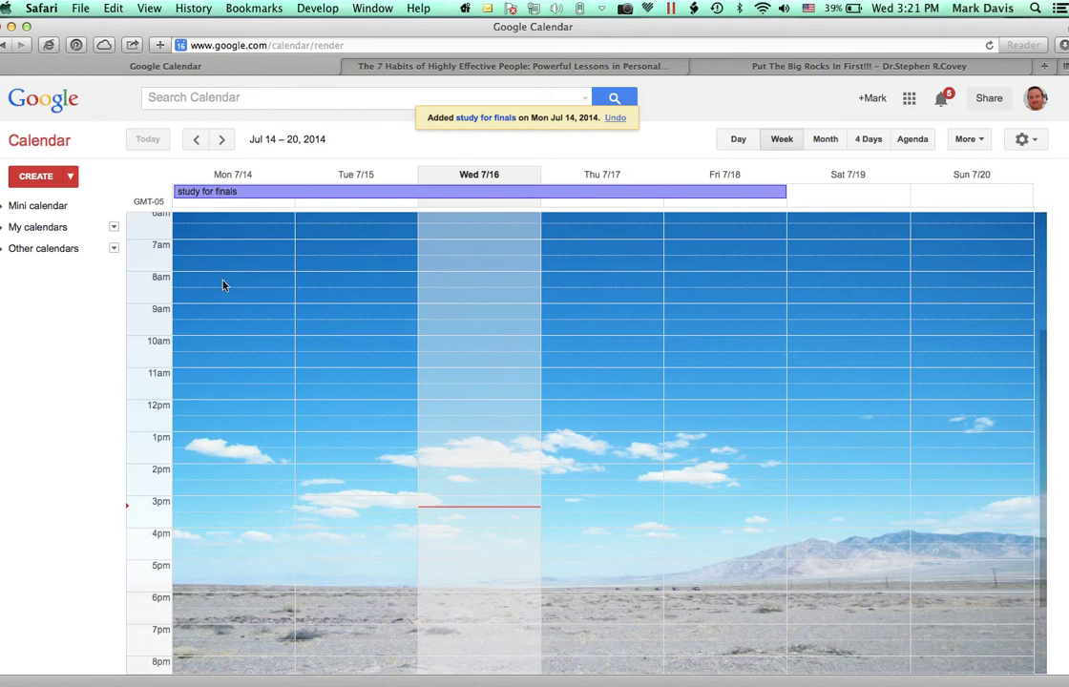
{"action": "left_click_drag", "start_coordinate": [196, 281], "coordinate": [185, 497]}
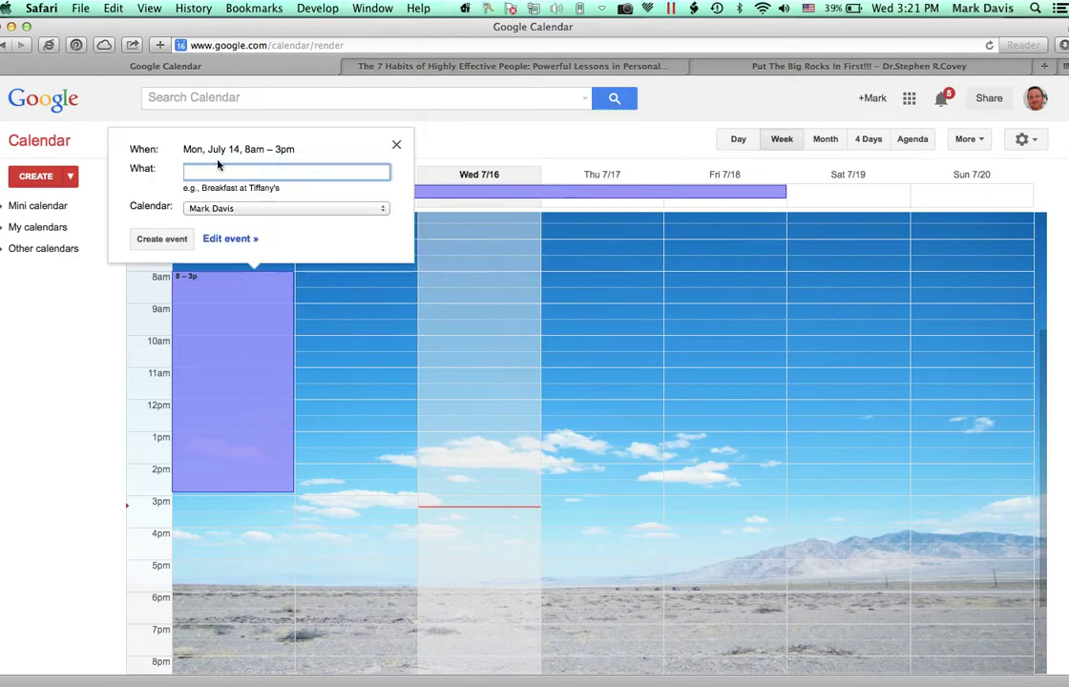
{"action": "type", "text": "school"}
{"action": "left_click", "coordinate": [229, 238]}
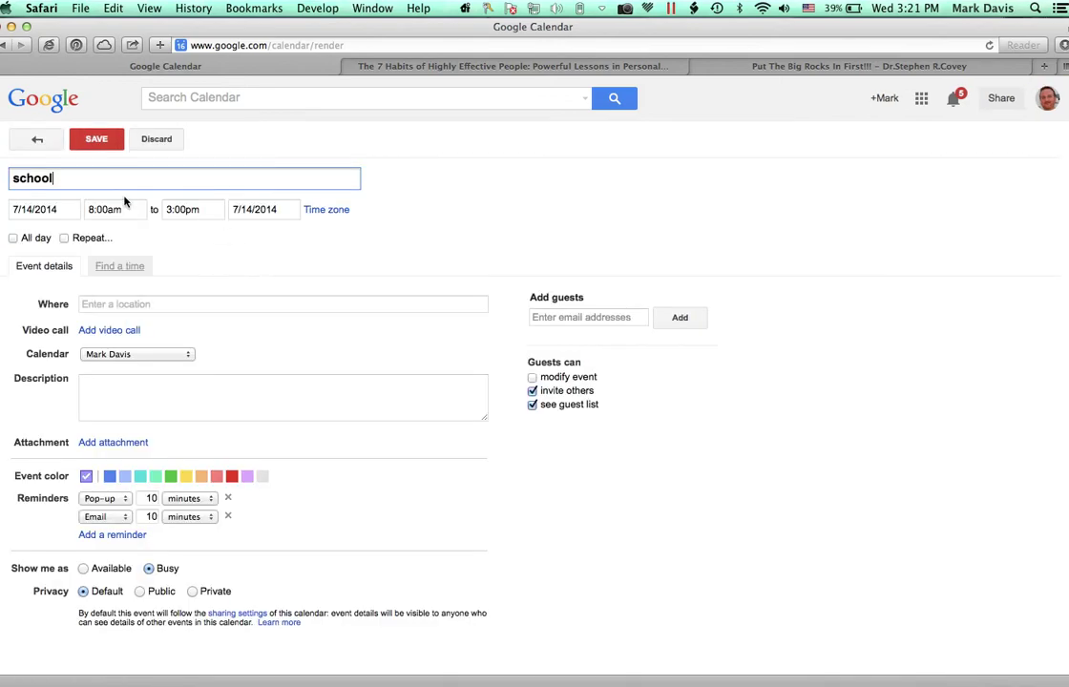
Set 'school' to repeat Monday–Friday and save; start a Monday 3–5pm 'sports practice'
{"action": "left_click", "coordinate": [64, 239]}
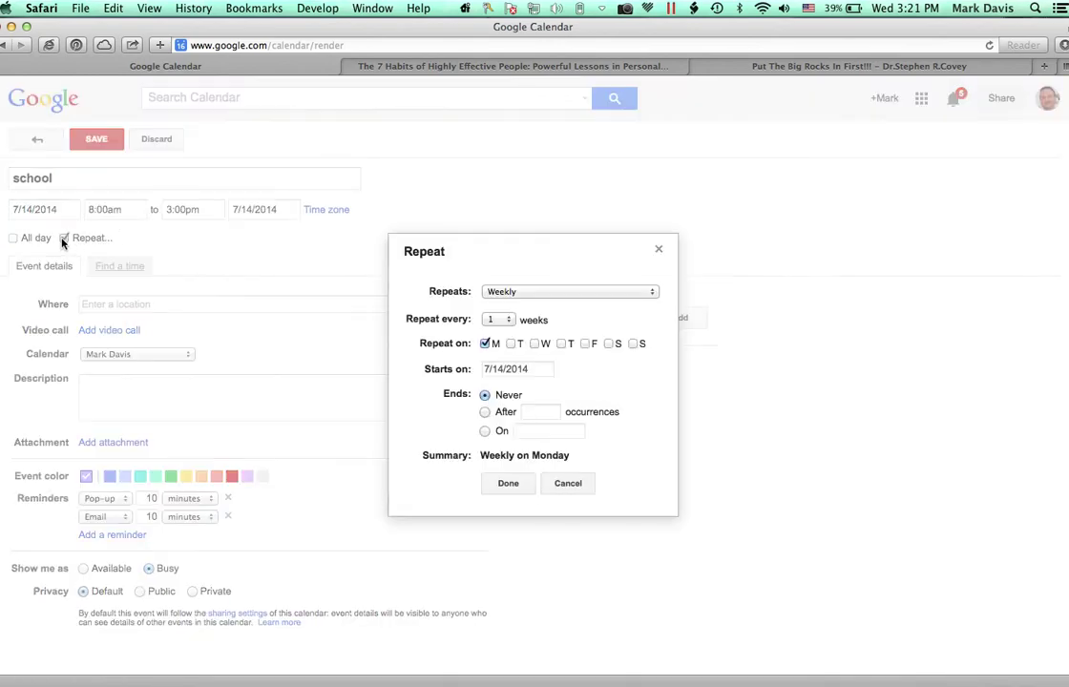
{"action": "left_click", "coordinate": [513, 344]}
{"action": "left_click", "coordinate": [536, 345]}
{"action": "left_click", "coordinate": [562, 344]}
{"action": "left_click", "coordinate": [585, 345]}
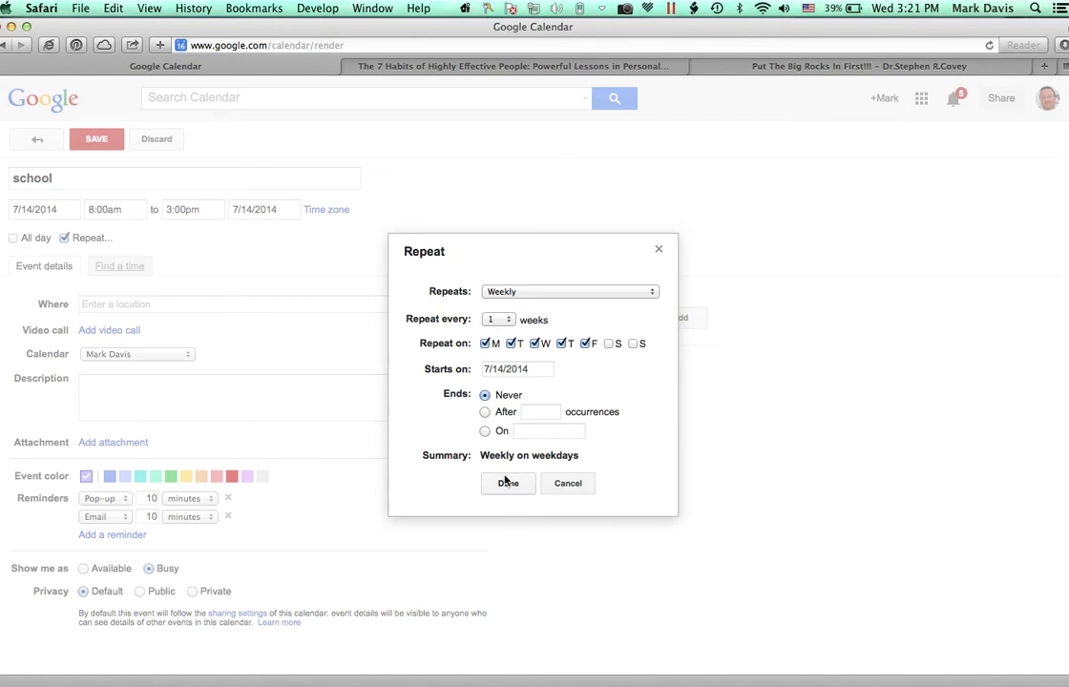
{"action": "left_click", "coordinate": [506, 483]}
{"action": "left_click", "coordinate": [71, 140]}
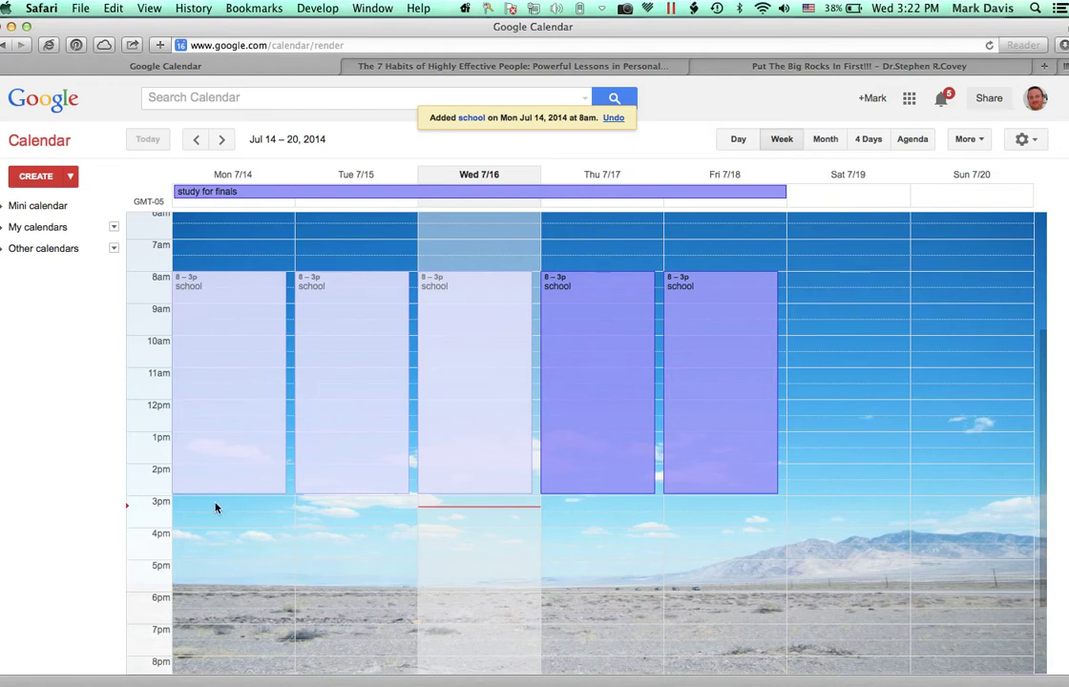
{"action": "left_click_drag", "start_coordinate": [215, 505], "coordinate": [218, 554]}
{"action": "type", "text": "sports pra"}
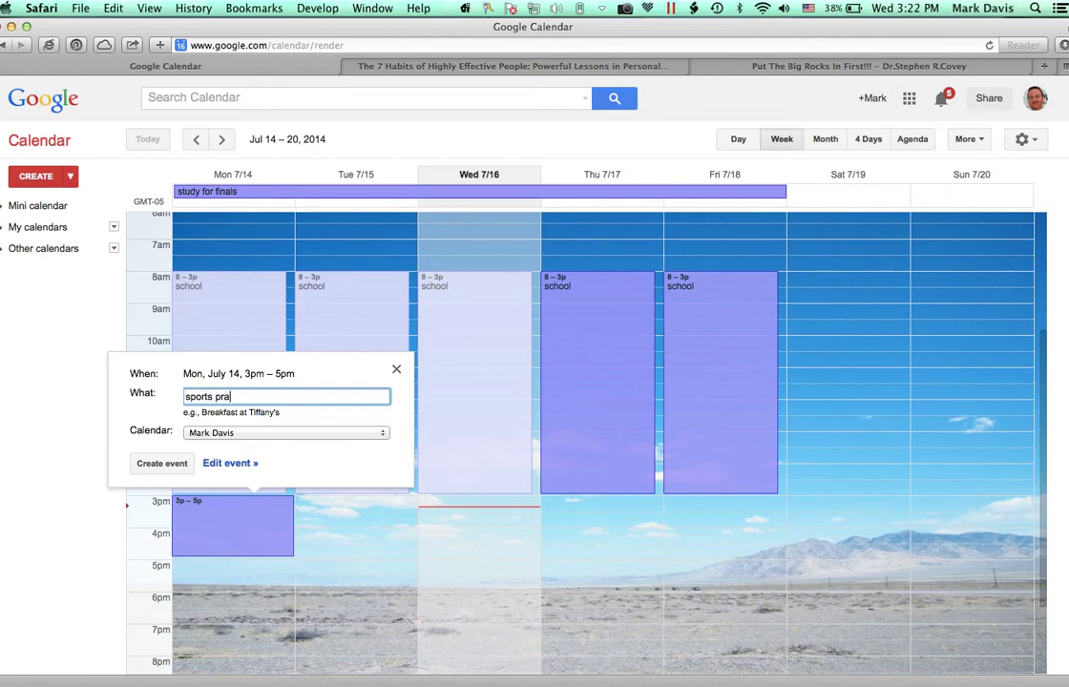
{"action": "type", "text": "ctice"}
Make sports practice repeat on Monday, Wednesday and Friday, and save it
{"action": "left_click", "coordinate": [229, 462]}
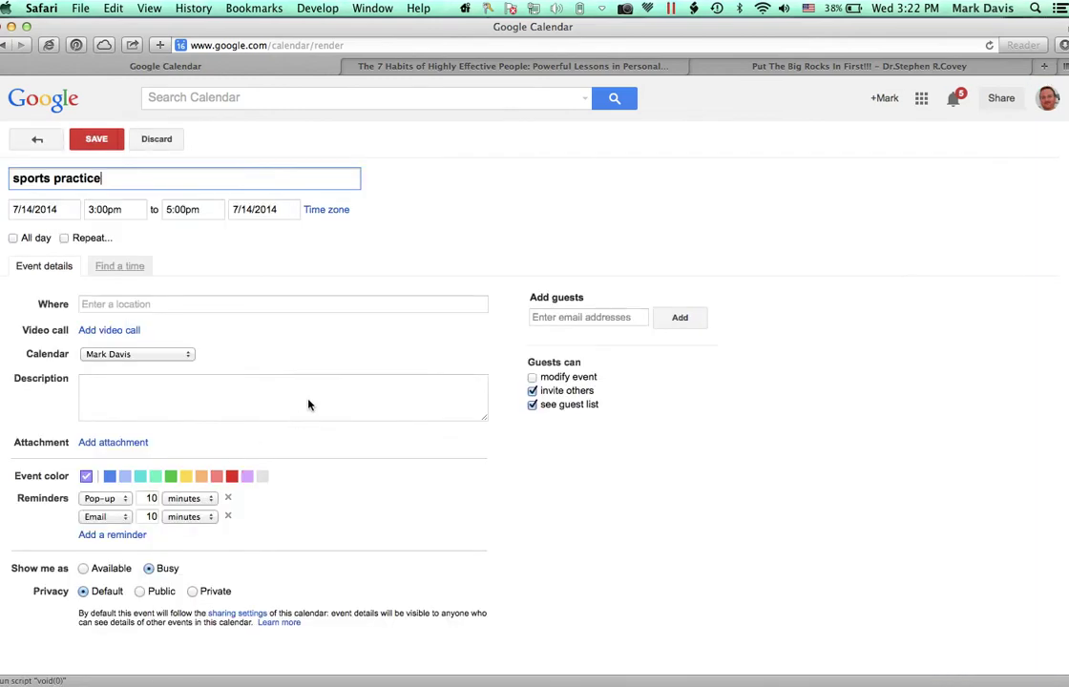
{"action": "left_click", "coordinate": [97, 240]}
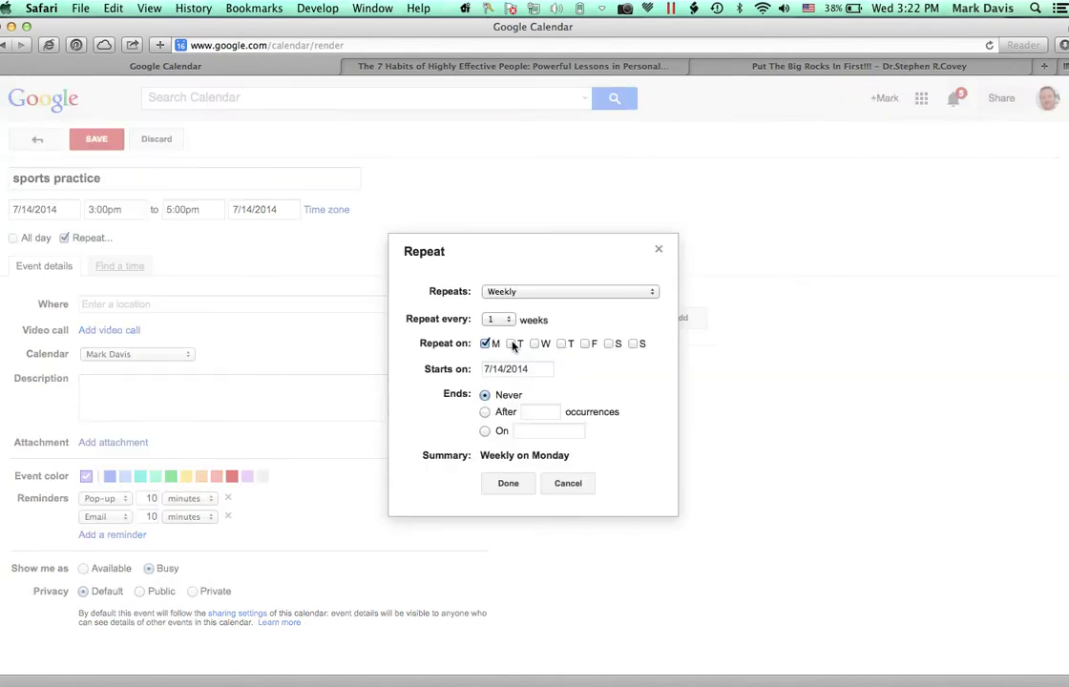
{"action": "left_click", "coordinate": [535, 343]}
{"action": "left_click", "coordinate": [585, 344]}
{"action": "left_click", "coordinate": [521, 484]}
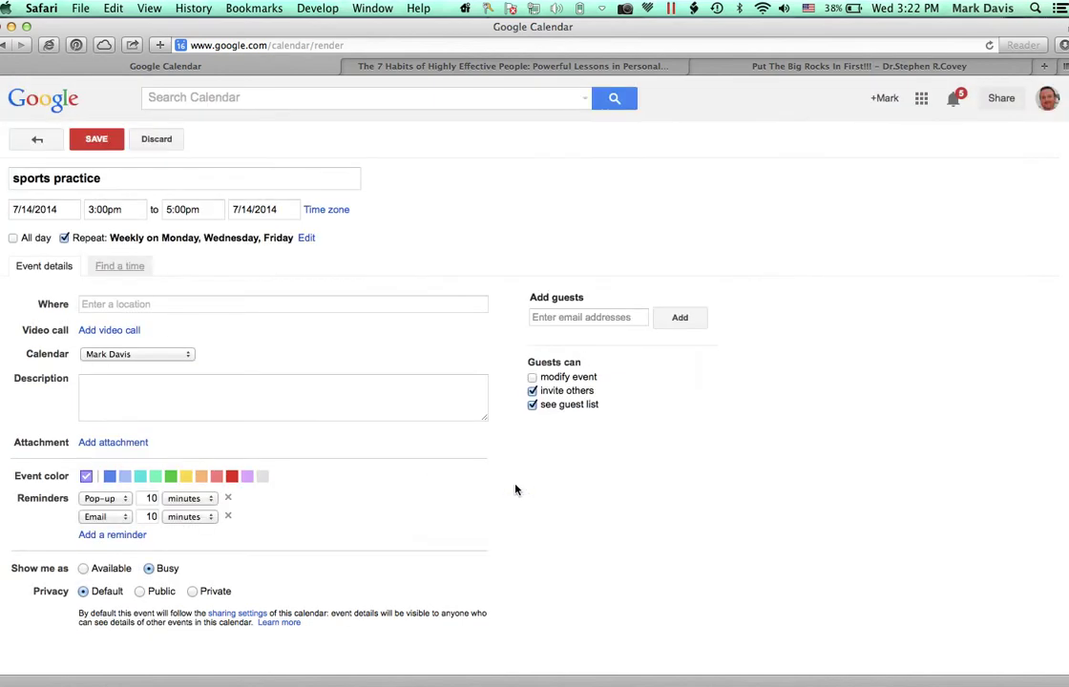
{"action": "left_click", "coordinate": [99, 142]}
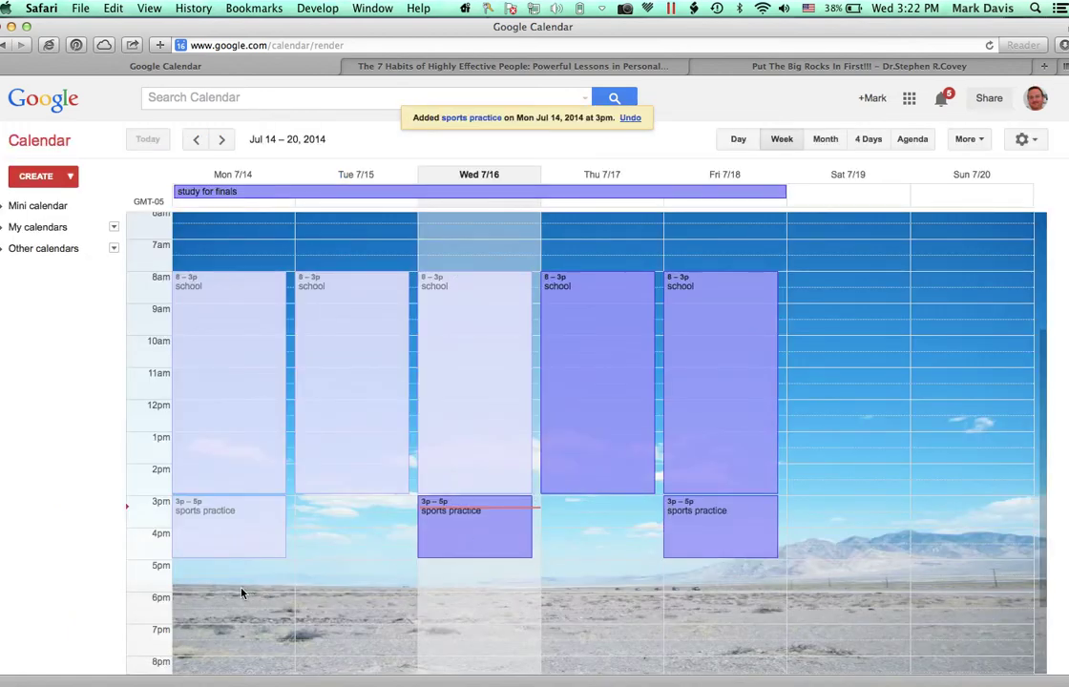
Add a 6–7pm 'family dinner' on Monday, July 14 repeating daily
{"action": "left_click", "coordinate": [205, 615]}
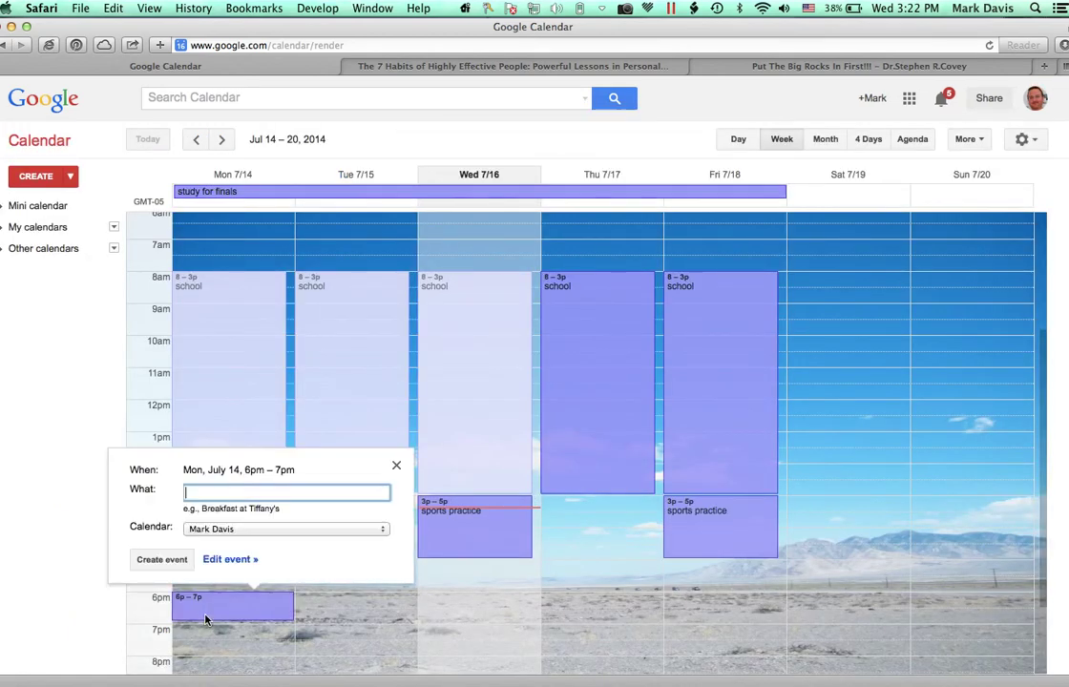
{"action": "type", "text": "family dinner"}
{"action": "left_click", "coordinate": [229, 559]}
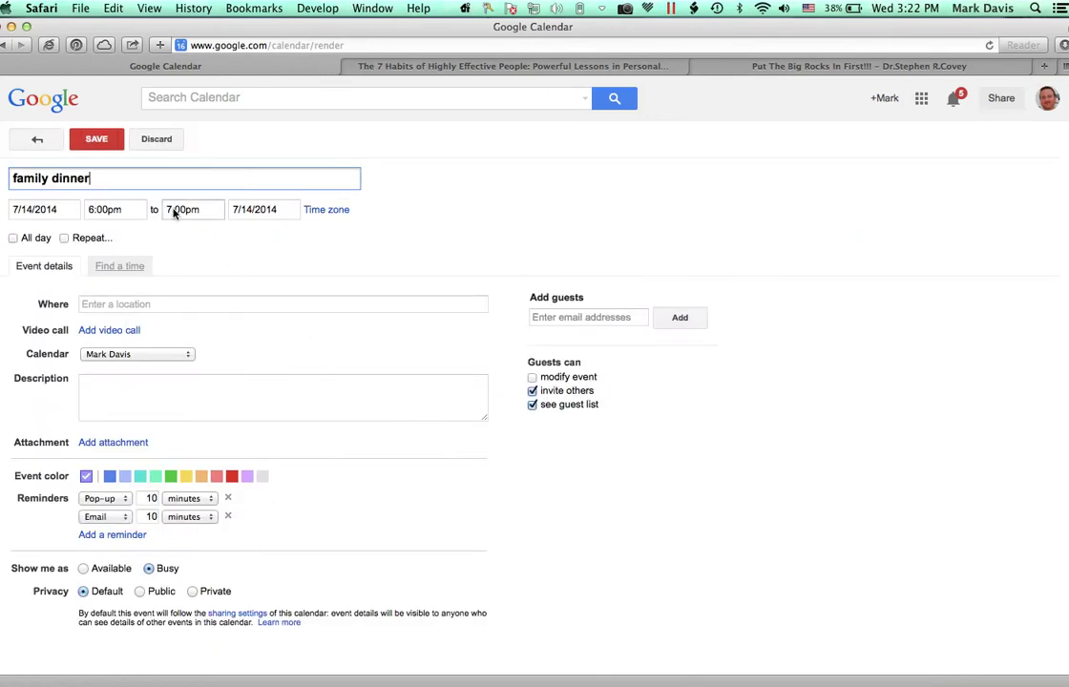
{"action": "left_click", "coordinate": [64, 238]}
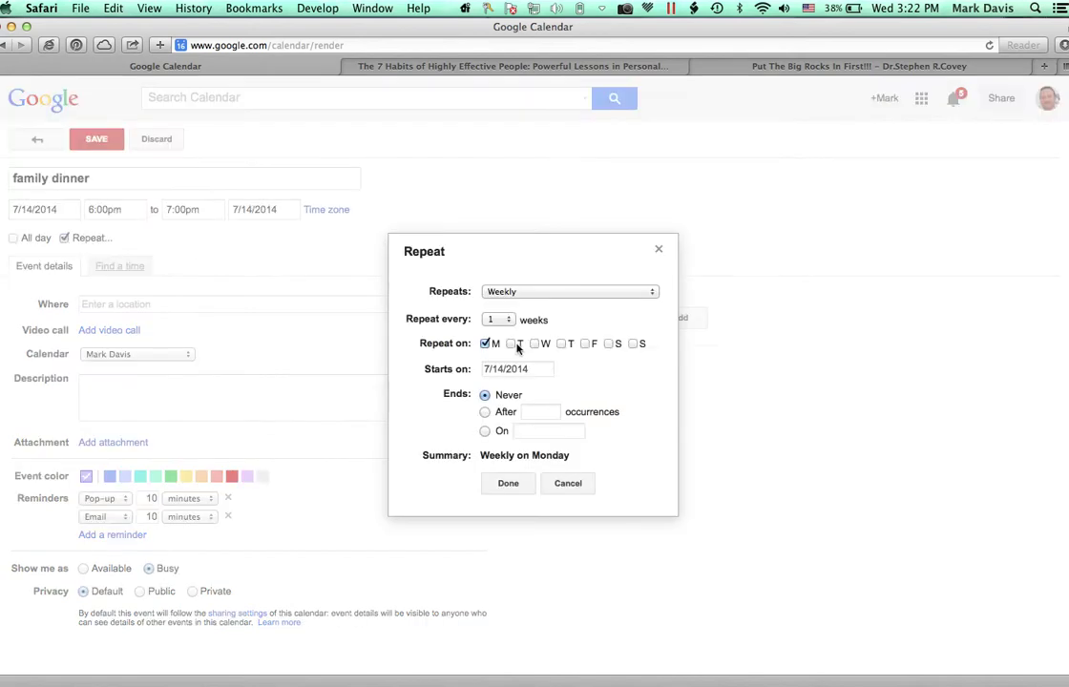
{"action": "left_click", "coordinate": [507, 292]}
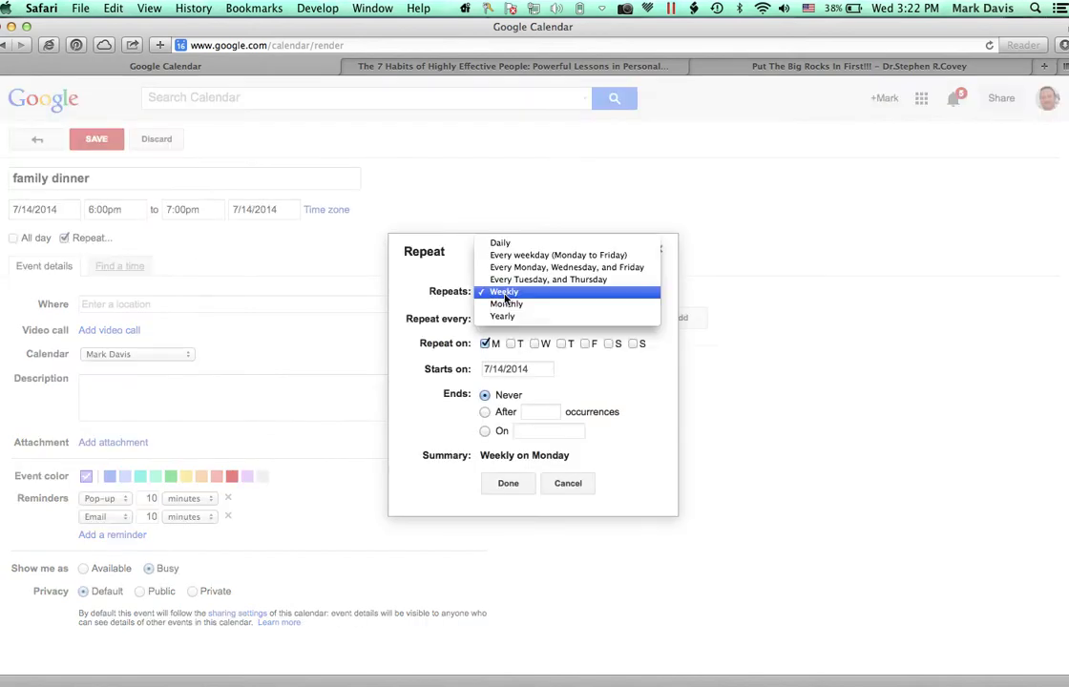
{"action": "left_click", "coordinate": [545, 246]}
{"action": "left_click", "coordinate": [523, 459]}
{"action": "left_click", "coordinate": [113, 145]}
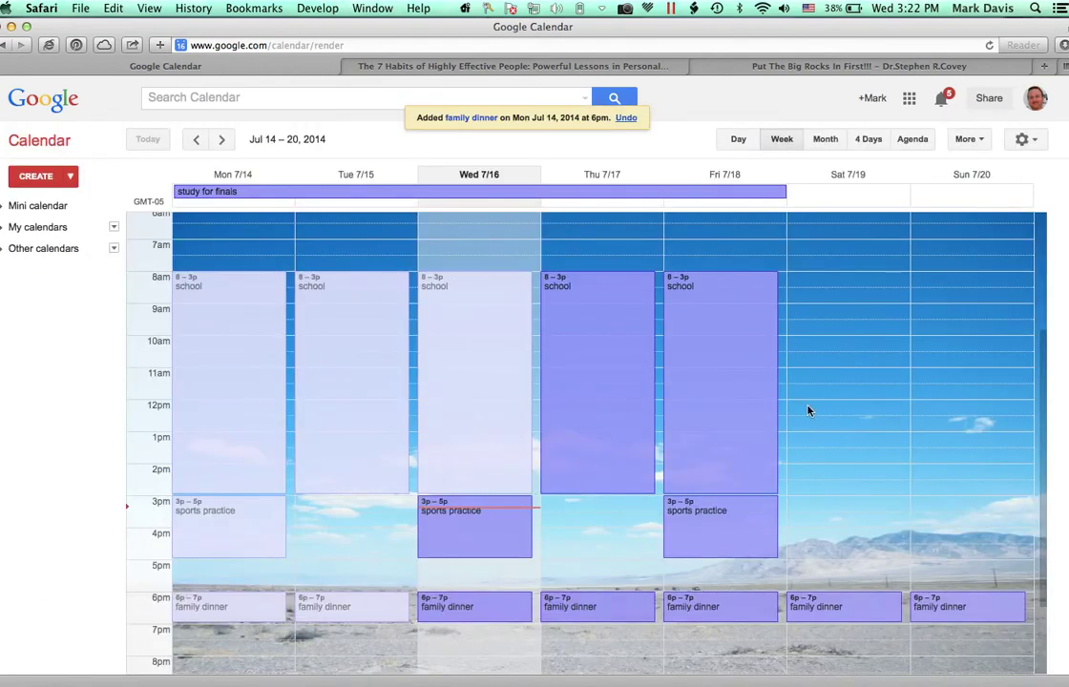
Add a Monday 7–10pm 'study time' event repeating Monday through Thursday
{"action": "scroll", "coordinate": [808, 410], "scroll_direction": "down", "scroll_amount": 3}
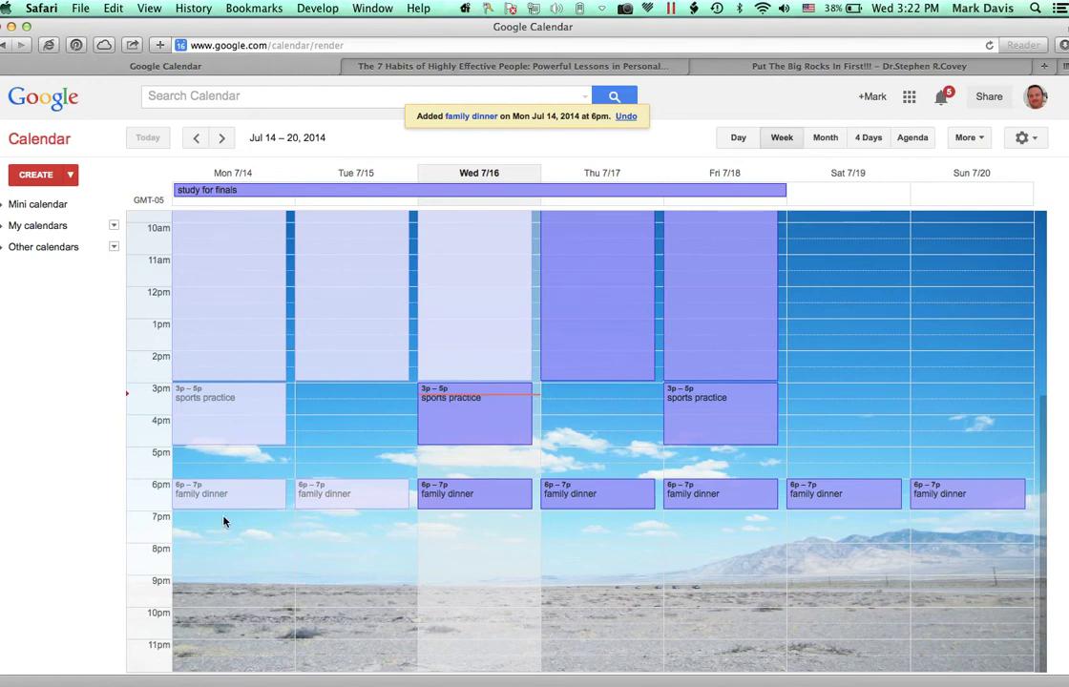
{"action": "left_click_drag", "start_coordinate": [224, 521], "coordinate": [220, 603]}
{"action": "type", "text": "study time"}
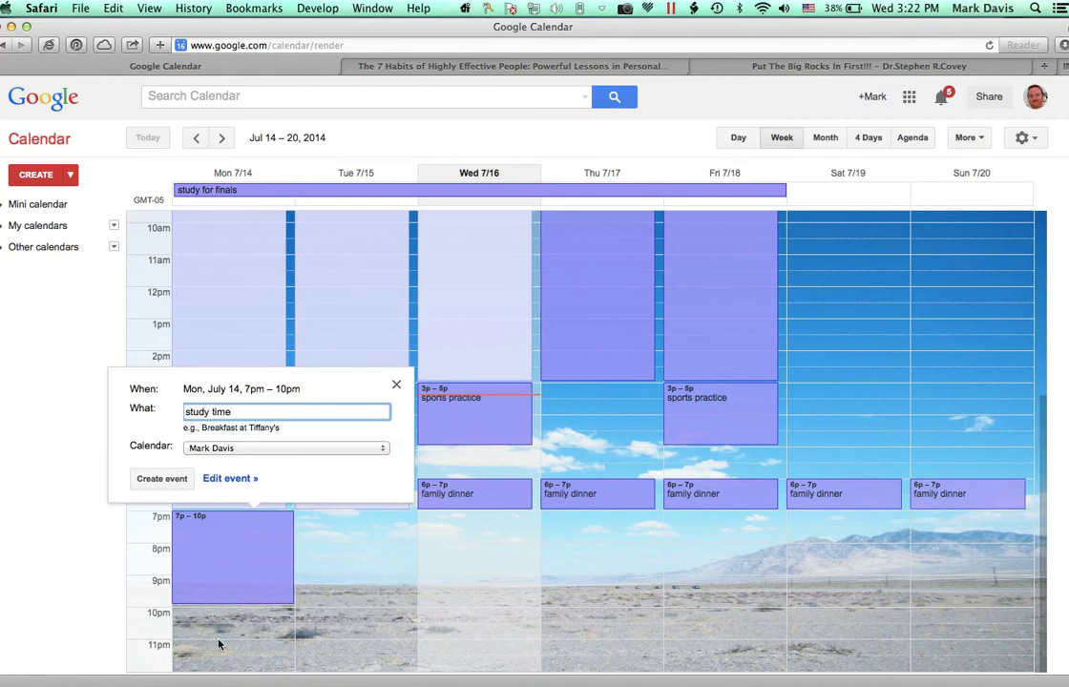
{"action": "left_click", "coordinate": [230, 478]}
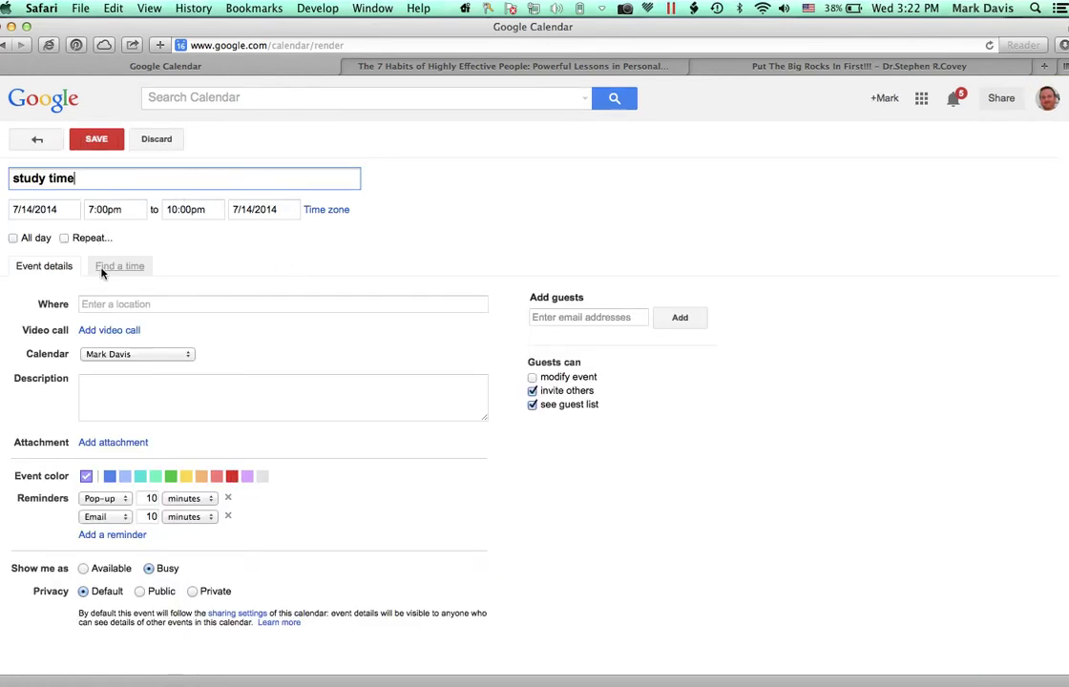
{"action": "left_click", "coordinate": [72, 239]}
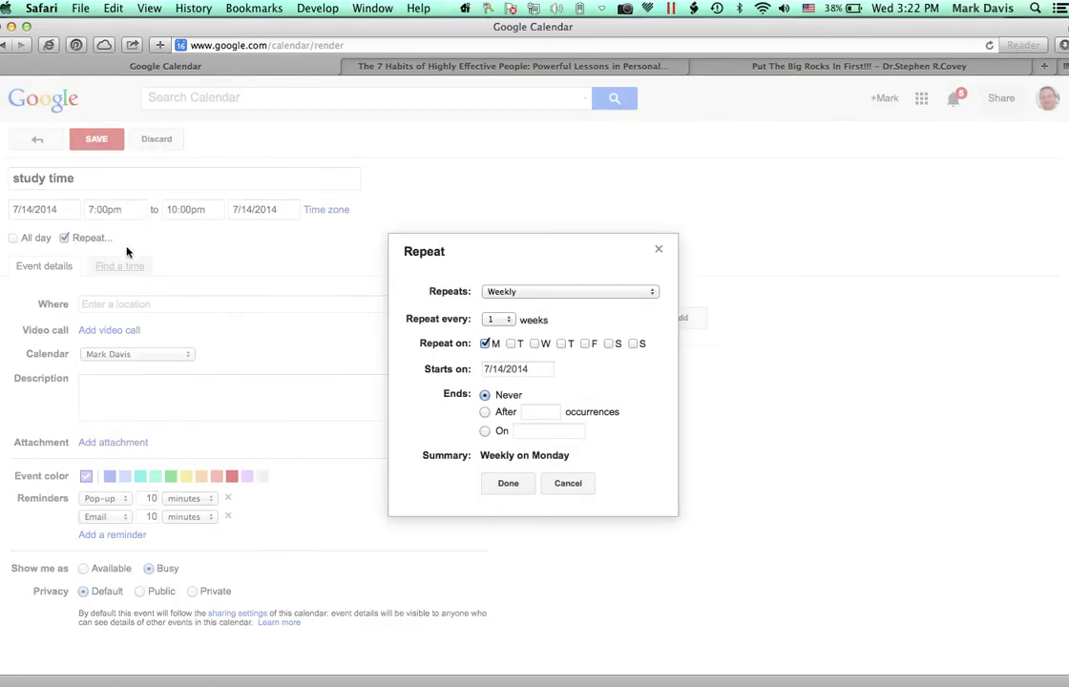
{"action": "left_click", "coordinate": [510, 344]}
{"action": "left_click", "coordinate": [535, 344]}
{"action": "left_click", "coordinate": [561, 344]}
{"action": "left_click", "coordinate": [515, 480]}
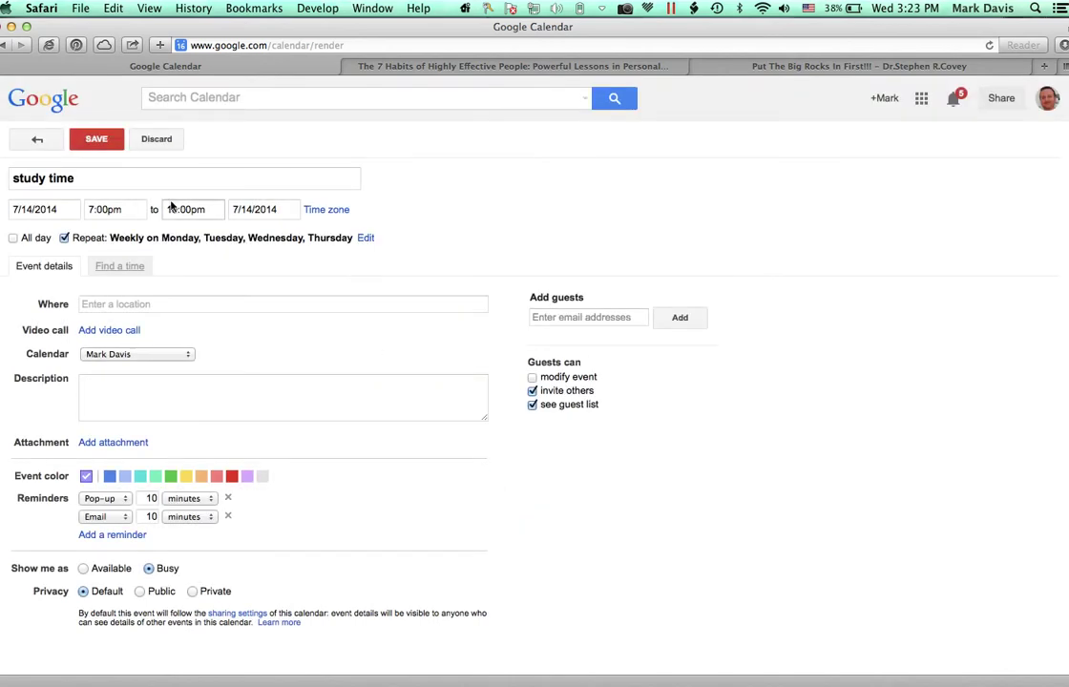
{"action": "left_click", "coordinate": [97, 139]}
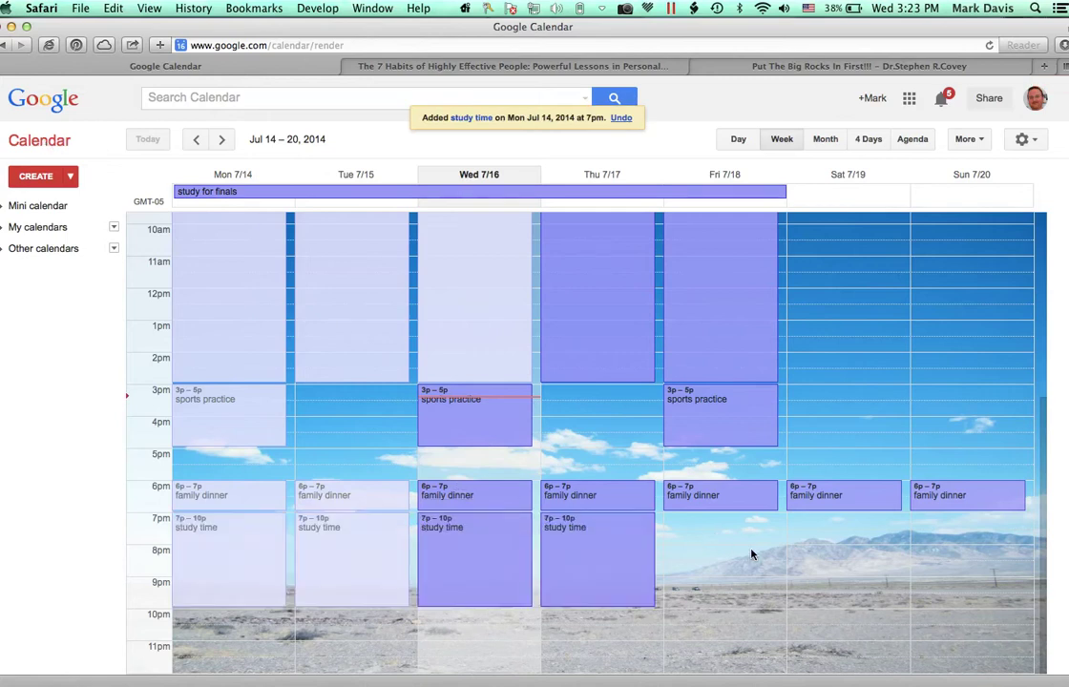
Create a one-off 'social time' event Friday, July 18, 7–11pm
{"action": "left_click_drag", "start_coordinate": [699, 522], "coordinate": [698, 644]}
{"action": "type", "text": "soo"}
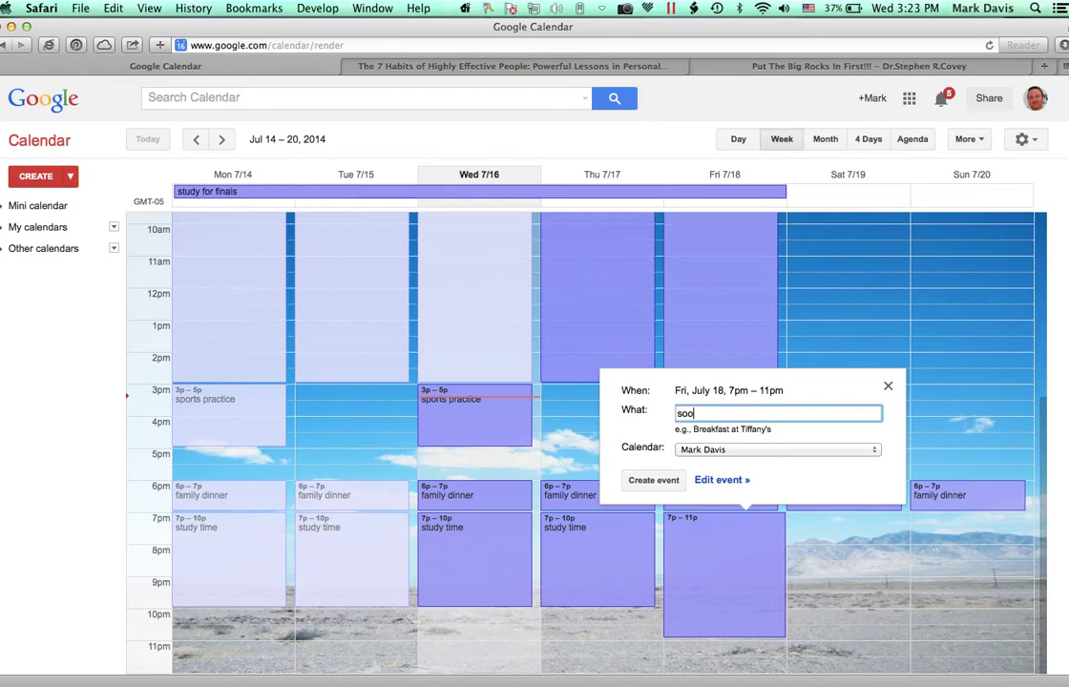
{"action": "key", "text": "BackSpace"}
{"action": "type", "text": "cial time"}
{"action": "left_click", "coordinate": [652, 483]}
Add an 8am–5pm 'study for finals' event in the Sun 7/20 column
{"action": "scroll", "coordinate": [875, 431], "scroll_direction": "up", "scroll_amount": 3}
{"action": "scroll", "coordinate": [875, 431], "scroll_direction": "down", "scroll_amount": 3}
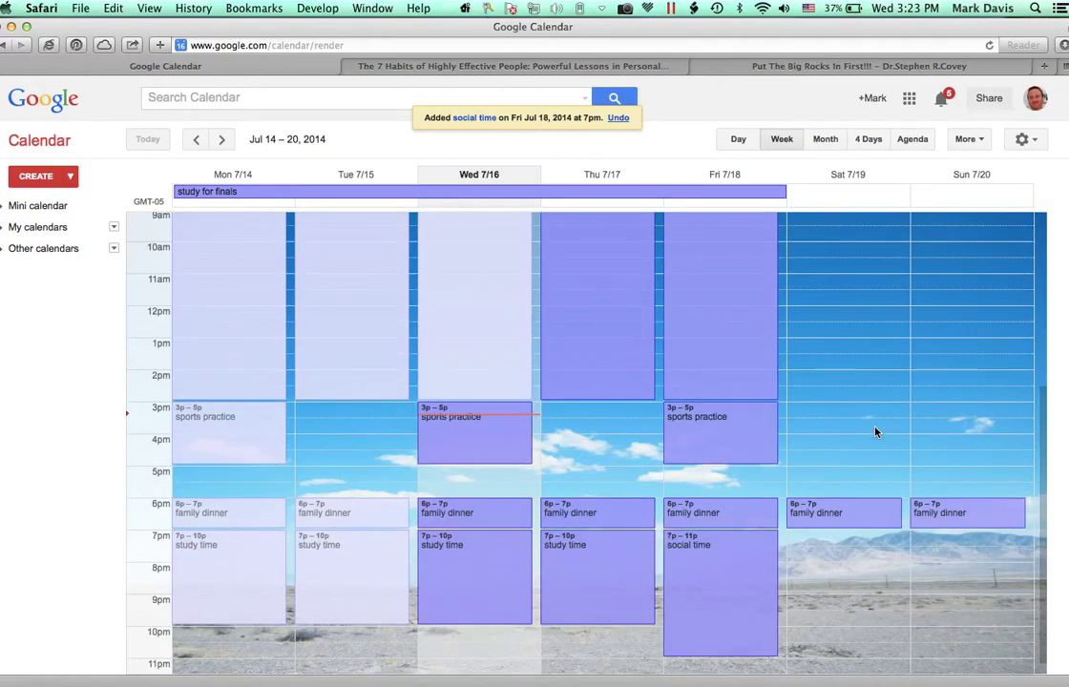
{"action": "scroll", "coordinate": [875, 431], "scroll_direction": "up", "scroll_amount": 2}
{"action": "scroll", "coordinate": [876, 431], "scroll_direction": "down", "scroll_amount": 2}
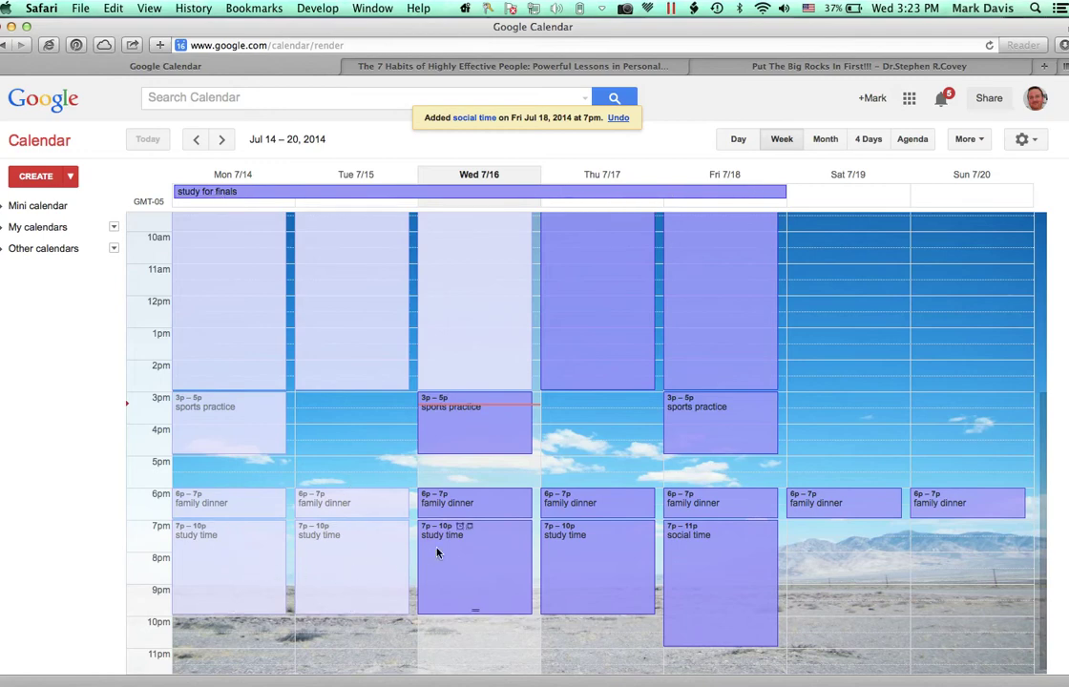
{"action": "scroll", "coordinate": [913, 486], "scroll_direction": "up", "scroll_amount": 2}
{"action": "scroll", "coordinate": [913, 486], "scroll_direction": "up", "scroll_amount": 1}
{"action": "scroll", "coordinate": [963, 260], "scroll_direction": "up", "scroll_amount": 1}
{"action": "left_click_drag", "start_coordinate": [953, 274], "coordinate": [947, 544]}
{"action": "type", "text": "stud"}
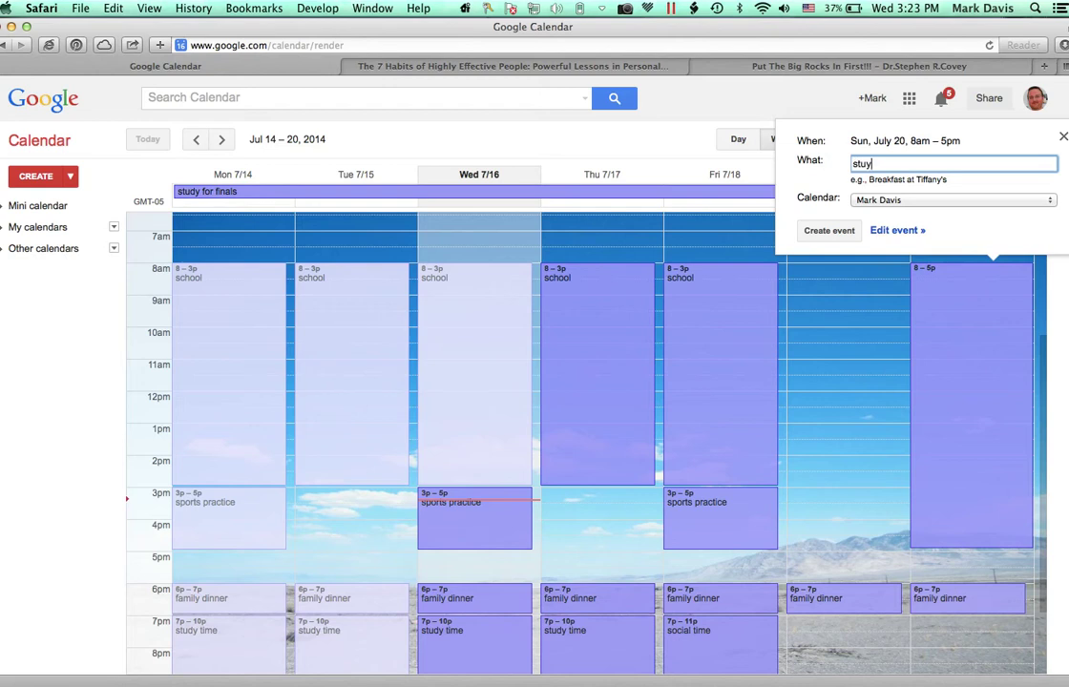
{"action": "type", "text": "y for finals"}
{"action": "left_click", "coordinate": [829, 230]}
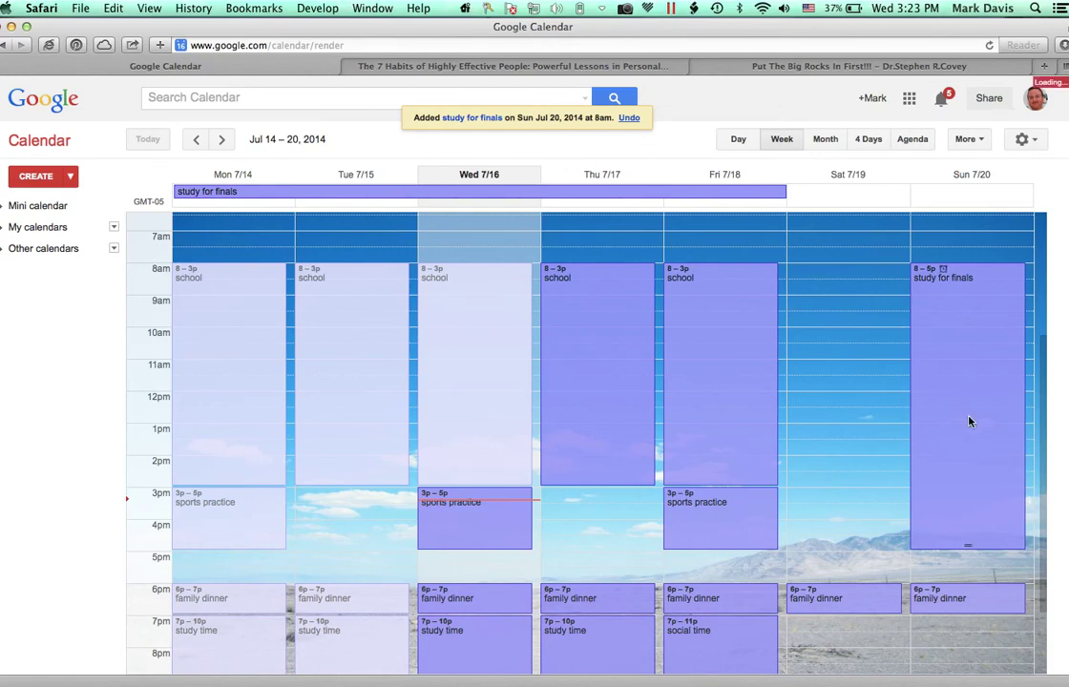
{"action": "scroll", "coordinate": [560, 343], "scroll_direction": "down", "scroll_amount": 5}
{"action": "scroll", "coordinate": [448, 336], "scroll_direction": "up", "scroll_amount": 3}
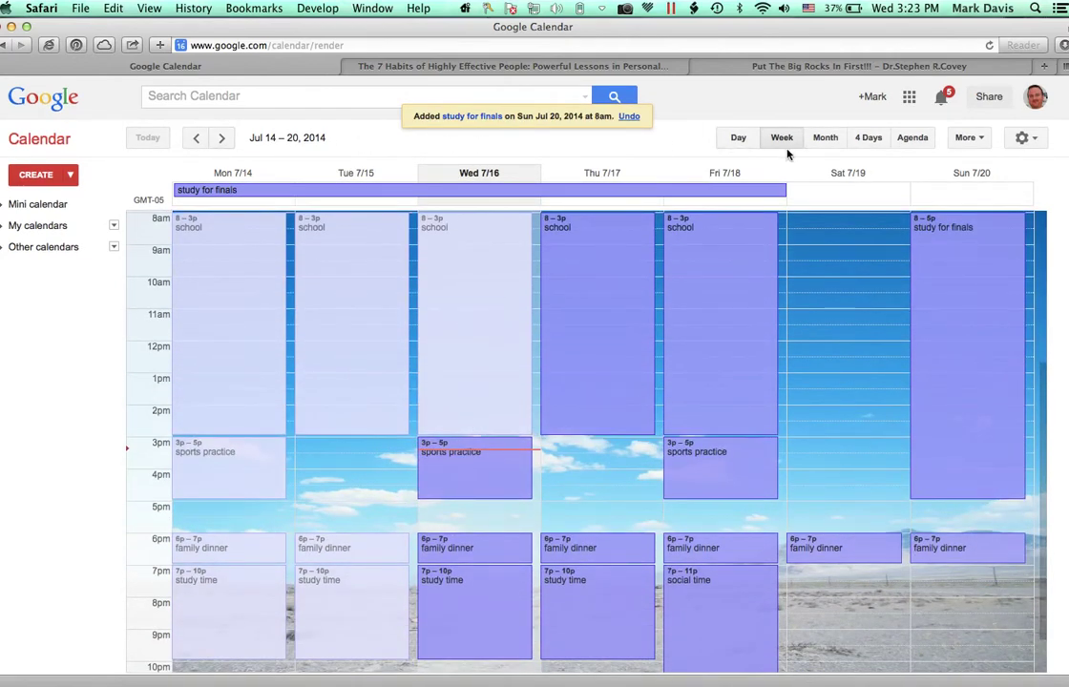
Switch to the July 2014 month view, dismissing the stray quick-add popup
{"action": "left_click", "coordinate": [824, 139]}
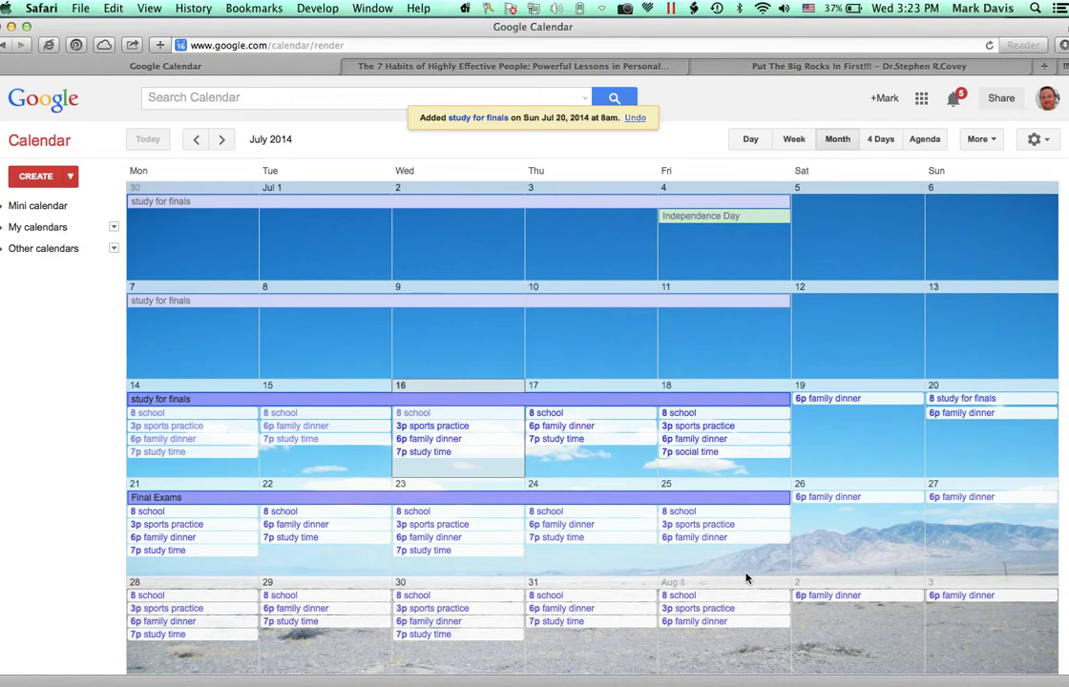
{"action": "left_click", "coordinate": [186, 393]}
{"action": "left_click", "coordinate": [327, 246]}
Show Wednesday, July 16 alone in Day view and scroll through its schedule
{"action": "left_click", "coordinate": [748, 139]}
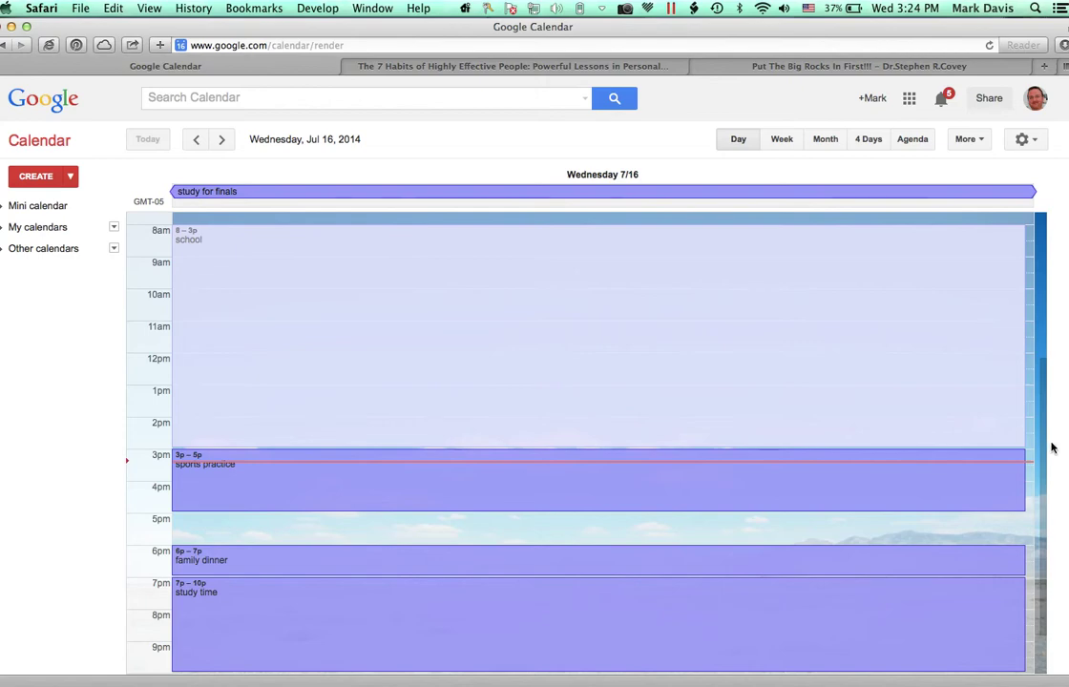
{"action": "scroll", "coordinate": [875, 431], "scroll_direction": "up", "scroll_amount": 3}
{"action": "scroll", "coordinate": [875, 431], "scroll_direction": "down", "scroll_amount": 5}
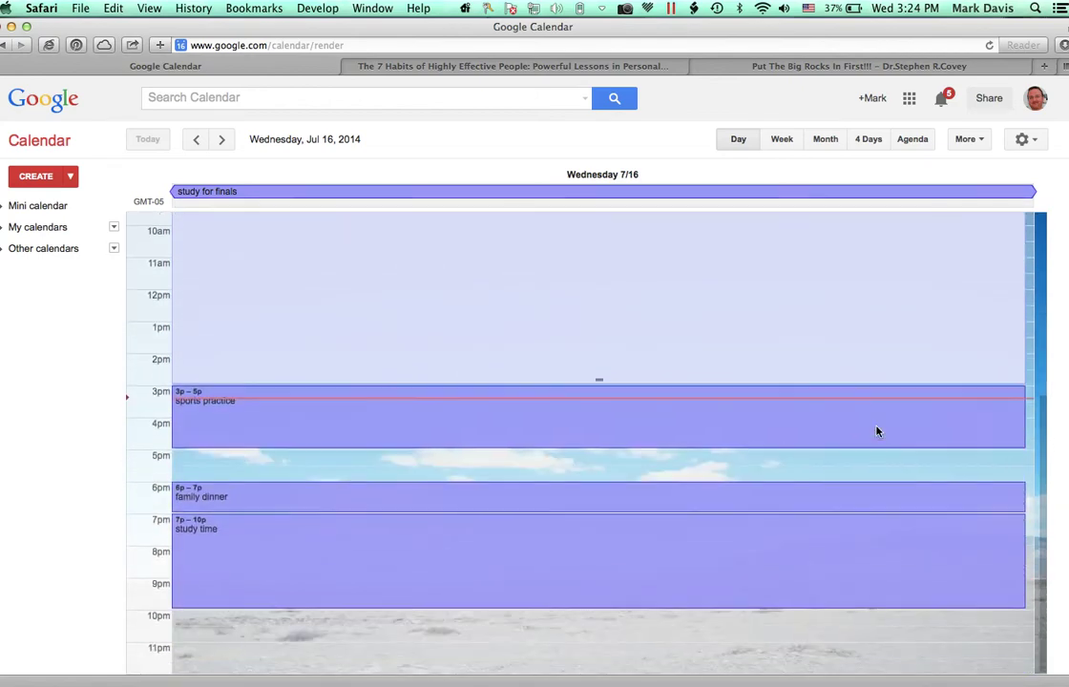
{"action": "scroll", "coordinate": [876, 431], "scroll_direction": "up", "scroll_amount": 6}
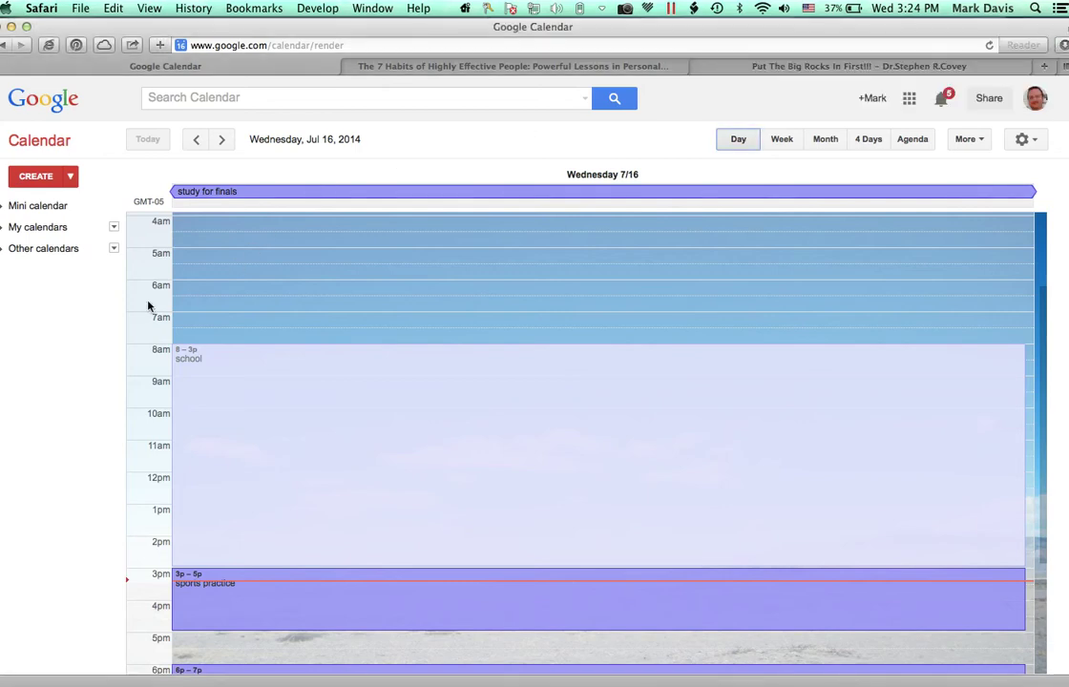
Return to the July 2014 month grid
{"action": "left_click", "coordinate": [827, 139]}
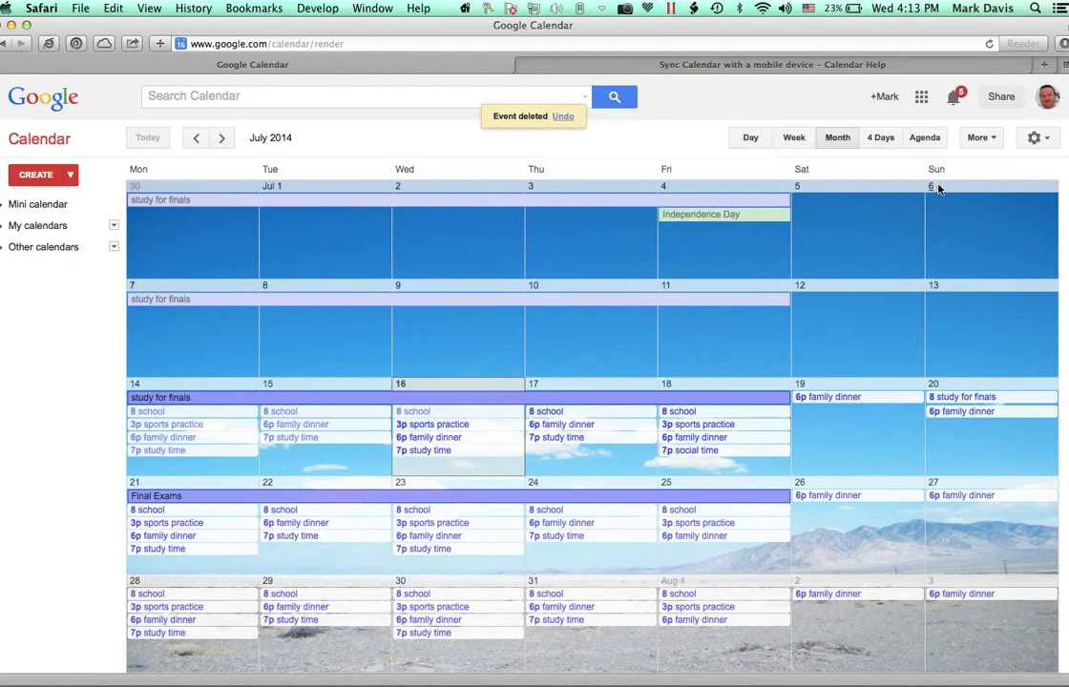
In calendar Settings, turn off Dim past events and Dim recurring future events, then save
{"action": "left_click", "coordinate": [1044, 145]}
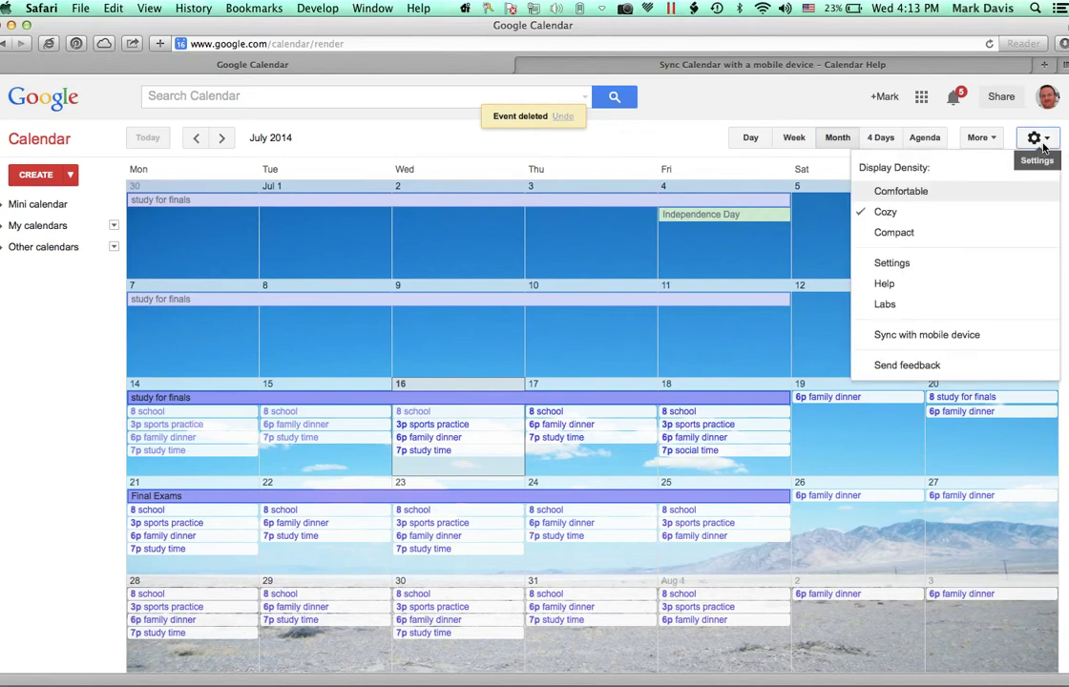
{"action": "left_click", "coordinate": [895, 271]}
{"action": "scroll", "coordinate": [239, 501], "scroll_direction": "down", "scroll_amount": 3}
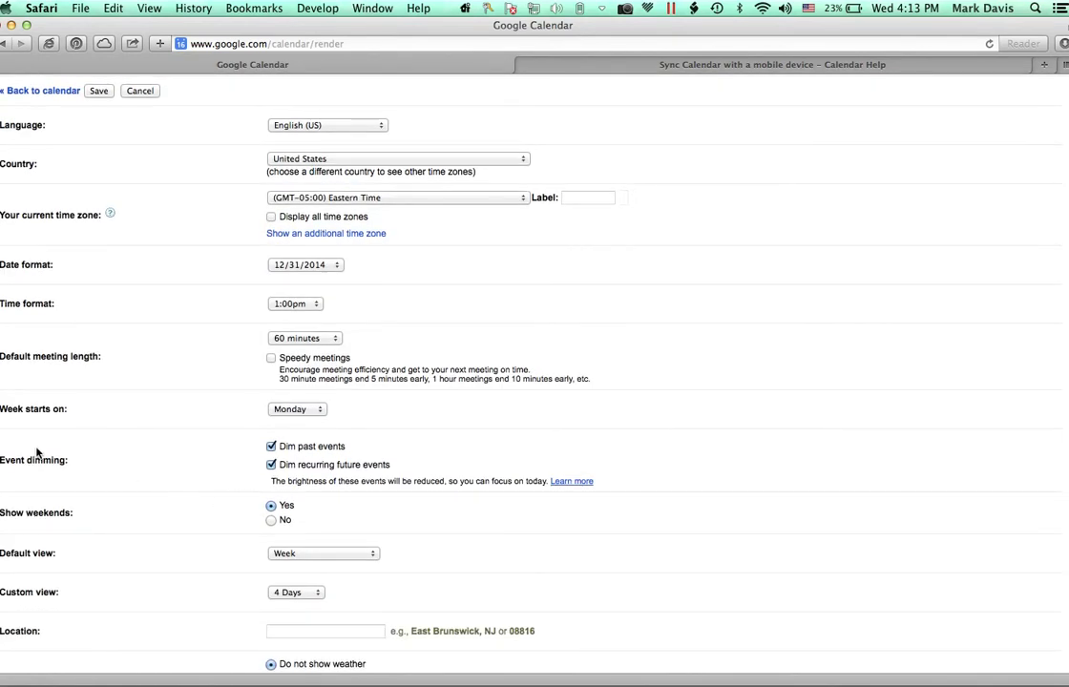
{"action": "left_click", "coordinate": [271, 448]}
{"action": "left_click", "coordinate": [271, 465]}
{"action": "scroll", "coordinate": [607, 382], "scroll_direction": "up", "scroll_amount": 2}
{"action": "left_click", "coordinate": [99, 177]}
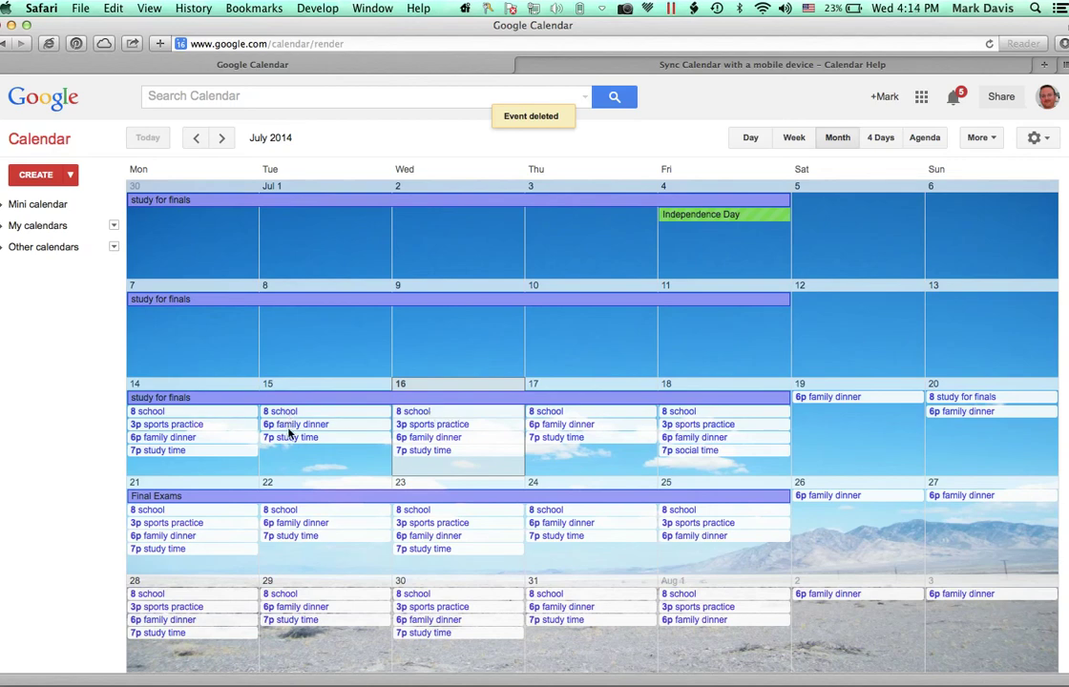
Delete Tuesday July 15's study time, family dinner and school occurrences
{"action": "left_click", "coordinate": [293, 440]}
{"action": "left_click", "coordinate": [181, 420]}
{"action": "left_click", "coordinate": [303, 426]}
{"action": "left_click", "coordinate": [197, 408]}
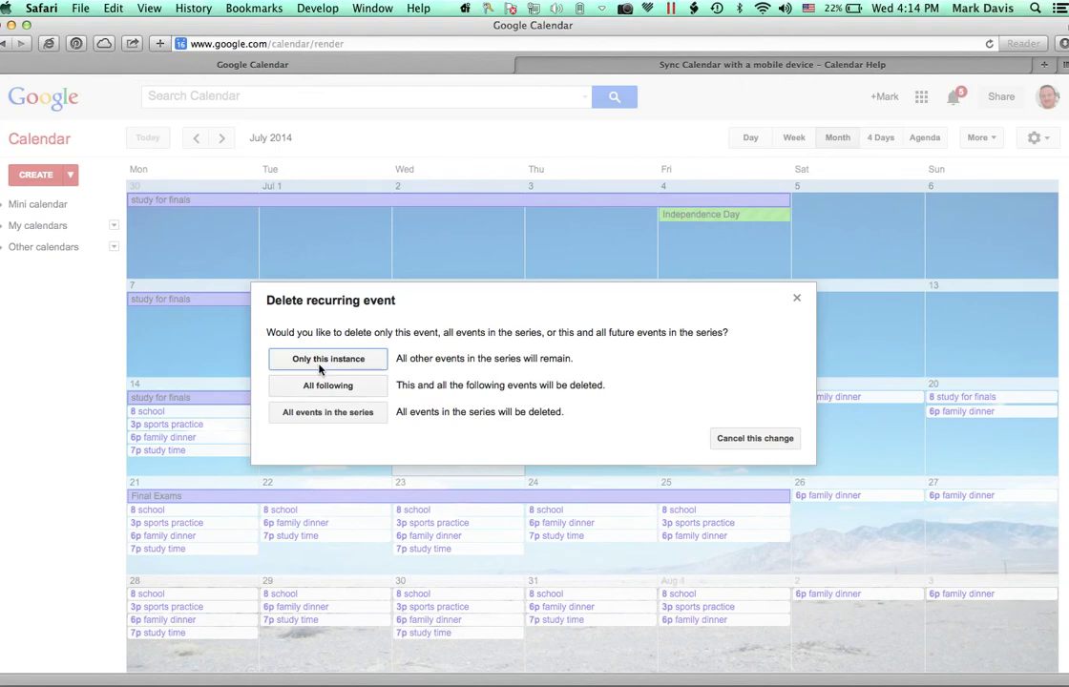
{"action": "left_click", "coordinate": [319, 361]}
{"action": "left_click", "coordinate": [309, 416]}
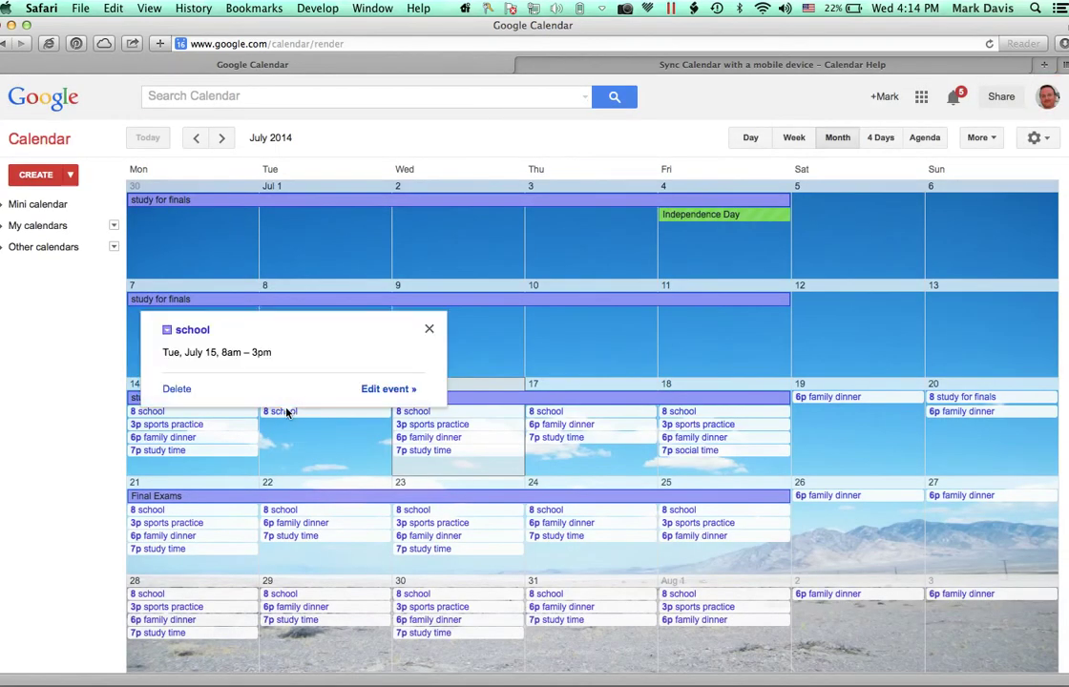
{"action": "left_click", "coordinate": [191, 385]}
{"action": "left_click", "coordinate": [319, 361]}
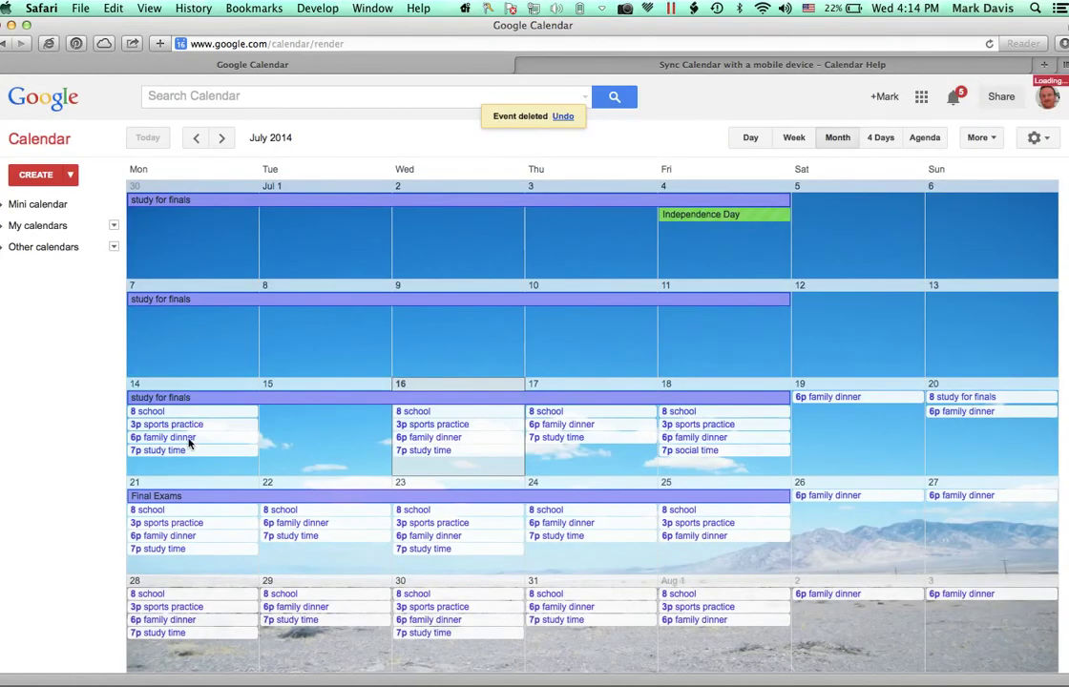
Delete Monday July 14's study time, family dinner, sports practice and school occurrences
{"action": "left_click", "coordinate": [169, 449]}
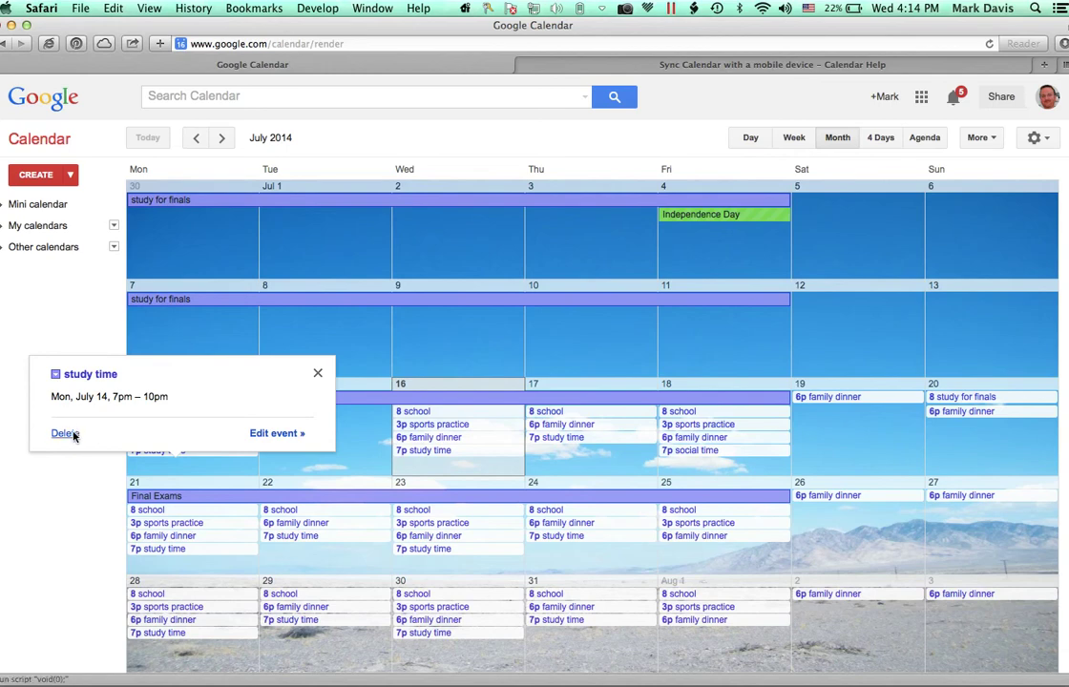
{"action": "left_click", "coordinate": [68, 433]}
{"action": "left_click", "coordinate": [328, 359]}
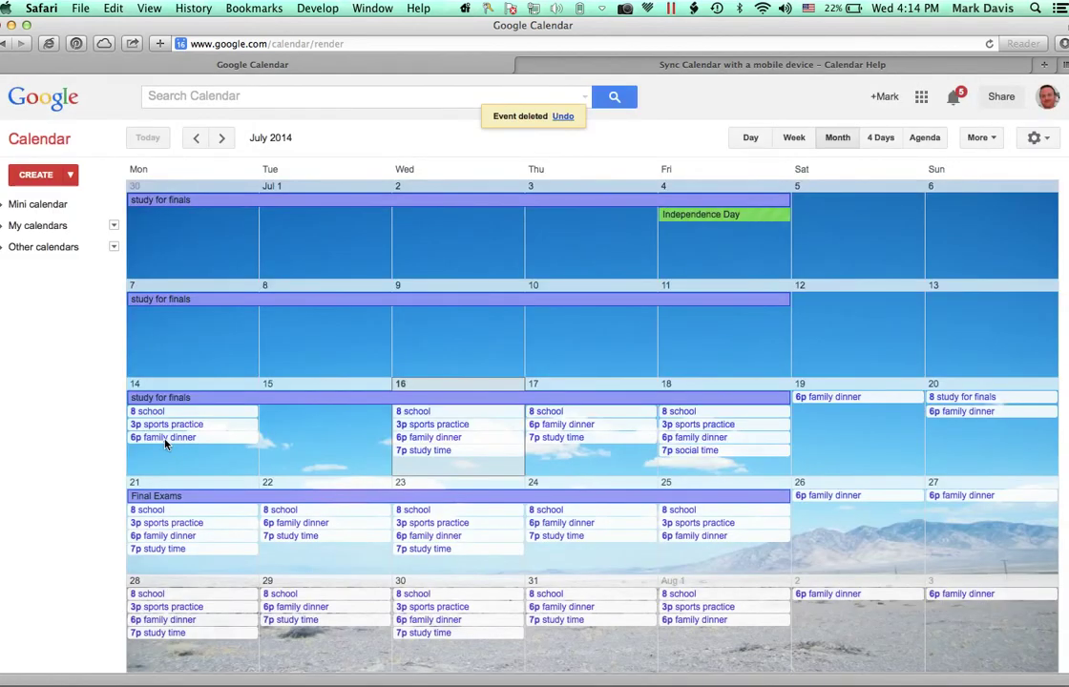
{"action": "left_click", "coordinate": [186, 438]}
{"action": "left_click", "coordinate": [67, 423]}
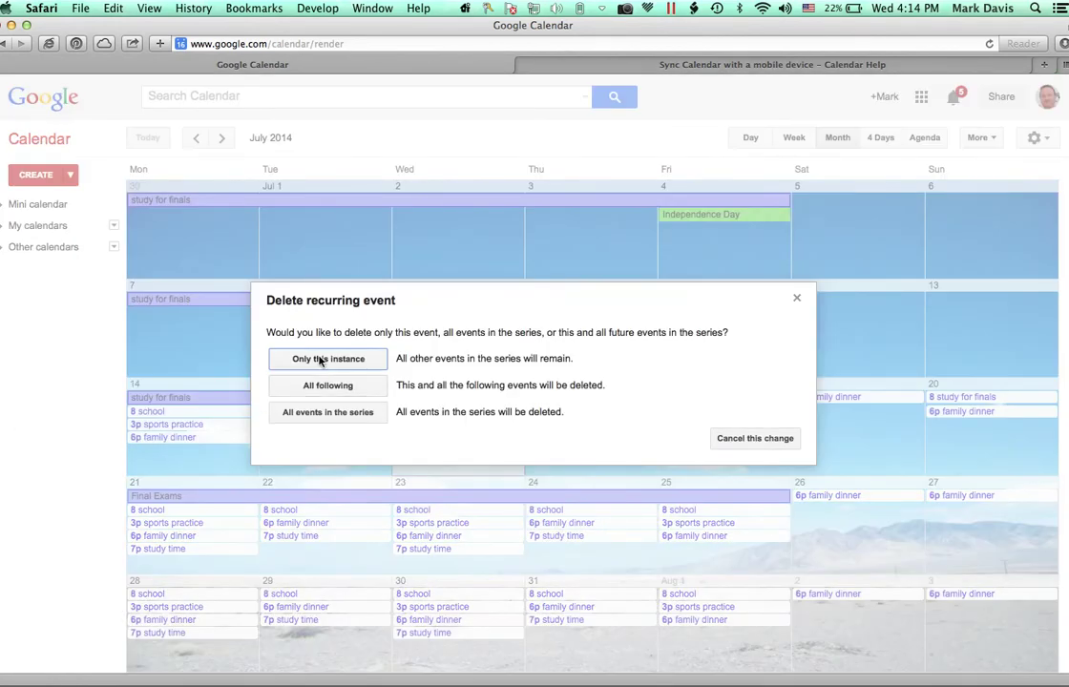
{"action": "left_click", "coordinate": [288, 360]}
{"action": "left_click", "coordinate": [164, 426]}
{"action": "left_click", "coordinate": [59, 402]}
{"action": "left_click", "coordinate": [299, 361]}
{"action": "left_click", "coordinate": [153, 412]}
{"action": "left_click", "coordinate": [50, 397]}
{"action": "left_click", "coordinate": [332, 361]}
Delete the July 7 week and June 30–July 4 'study for finals' bars
{"action": "left_click", "coordinate": [166, 300]}
{"action": "left_click", "coordinate": [51, 277]}
{"action": "left_click", "coordinate": [160, 203]}
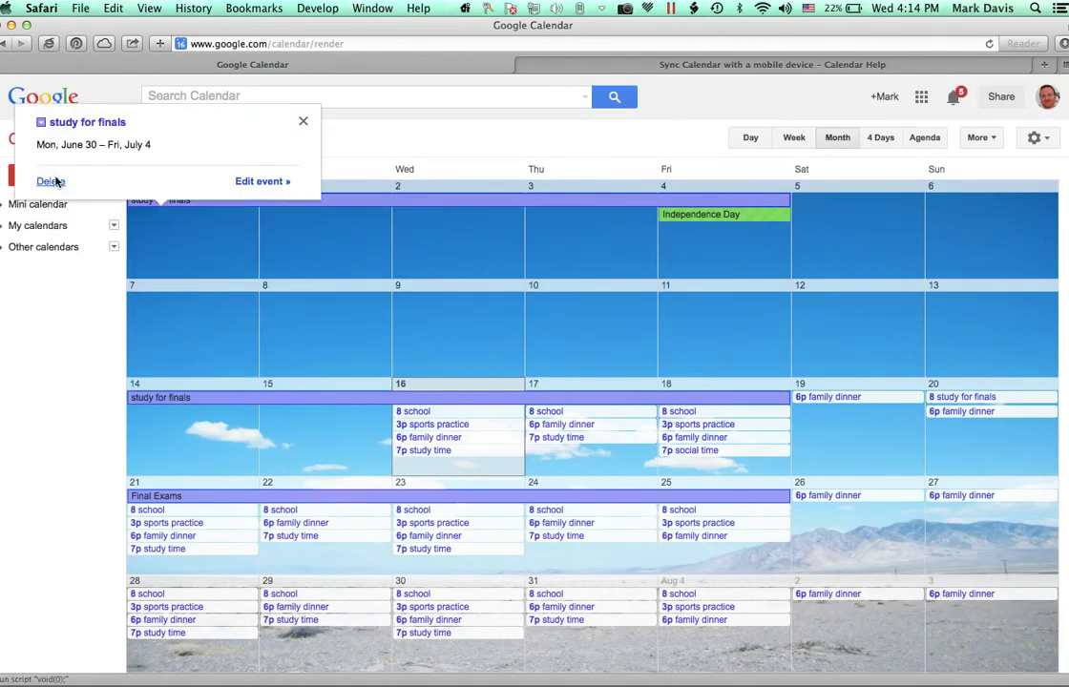
{"action": "left_click", "coordinate": [53, 178]}
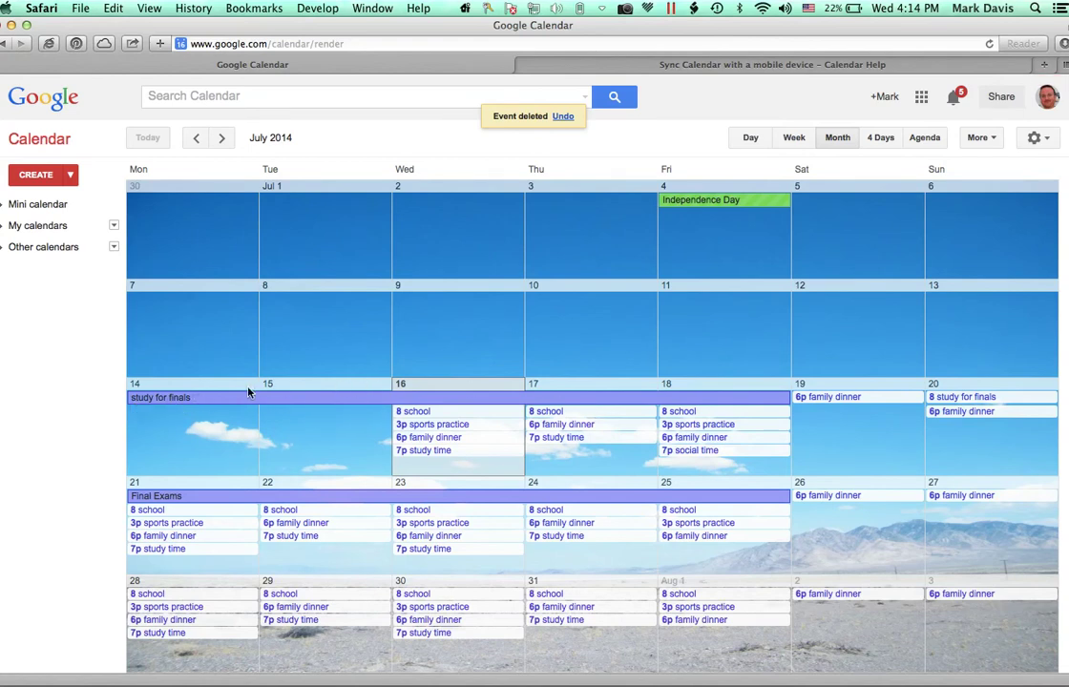
Change 'study for finals' to start July 16 and end July 18, 2014, and save
{"action": "left_click", "coordinate": [184, 401]}
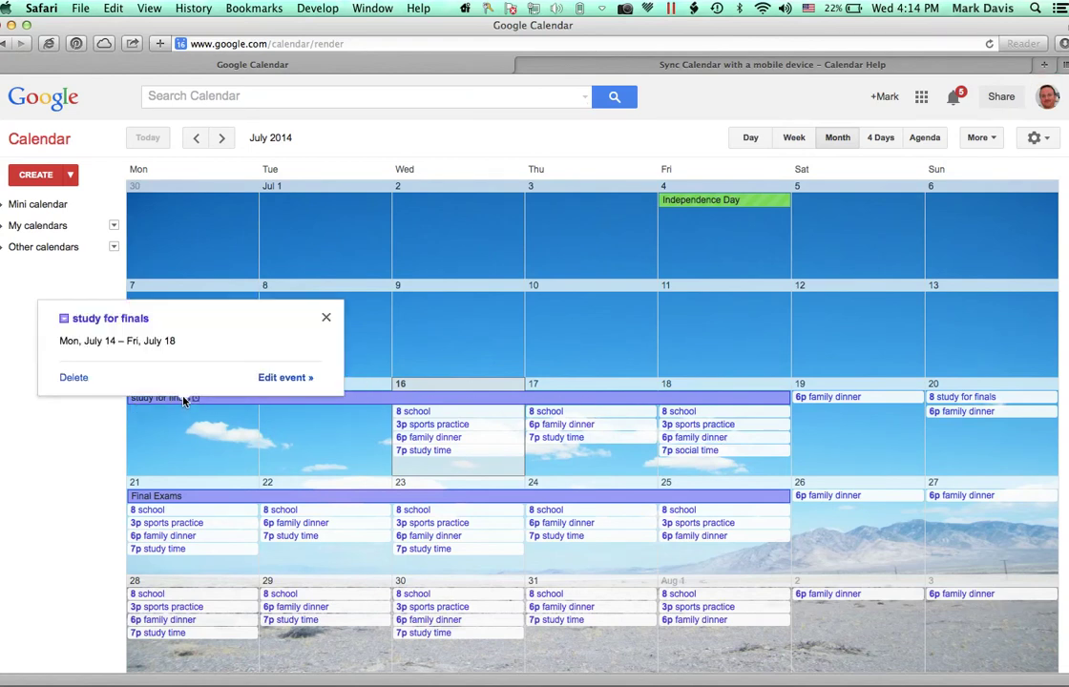
{"action": "left_click", "coordinate": [287, 377]}
{"action": "left_click", "coordinate": [43, 207]}
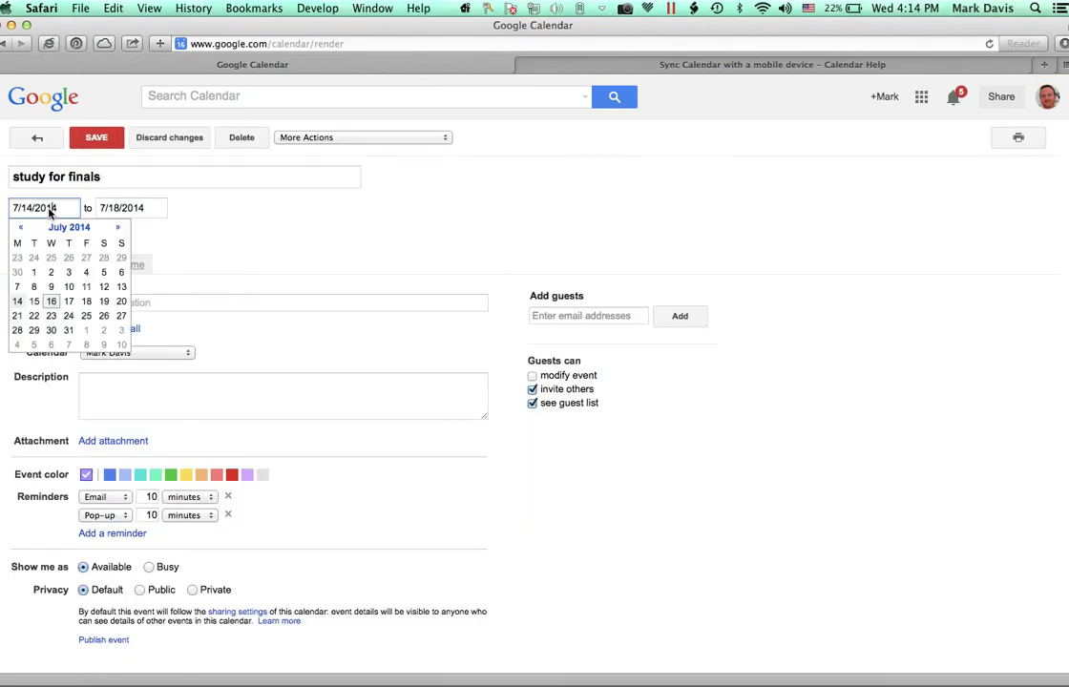
{"action": "left_click", "coordinate": [50, 302]}
{"action": "left_click", "coordinate": [129, 207]}
{"action": "left_click", "coordinate": [173, 300]}
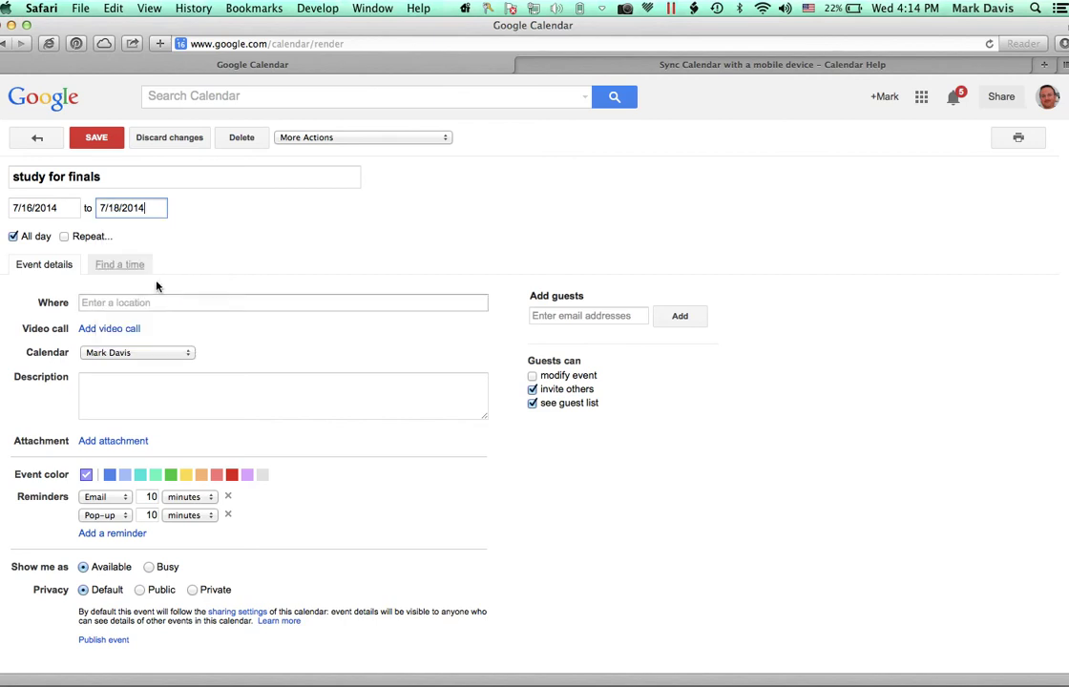
{"action": "left_click", "coordinate": [96, 139]}
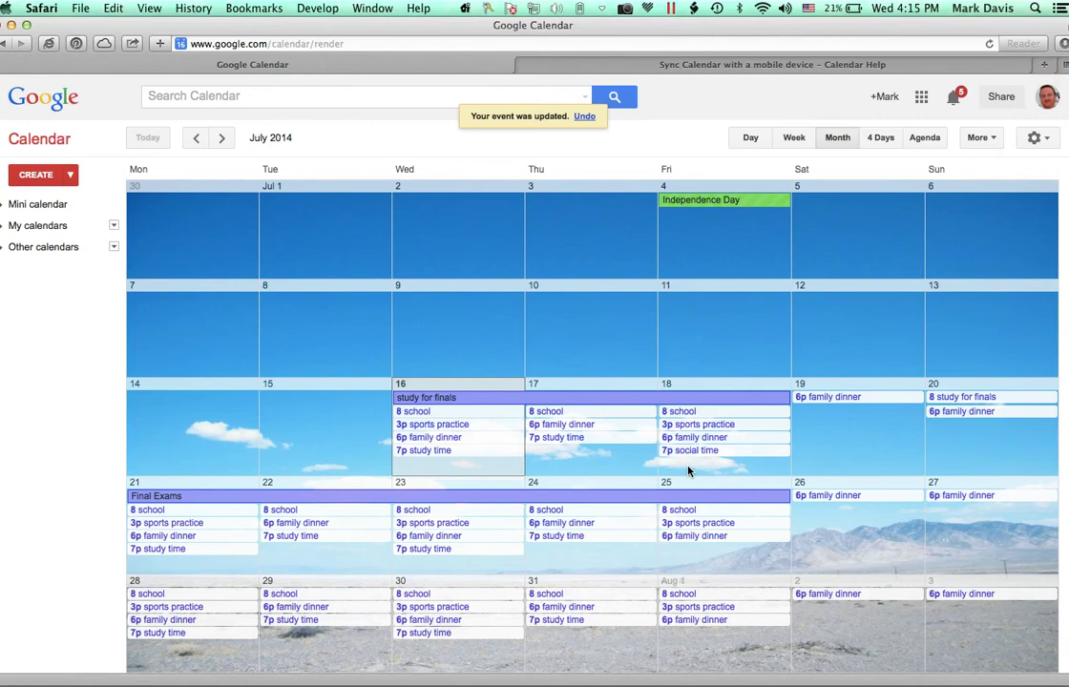
Add a timed 'schedule for newt week' event on Sunday, July 20 starting at 7:00pm
{"action": "left_click", "coordinate": [967, 450]}
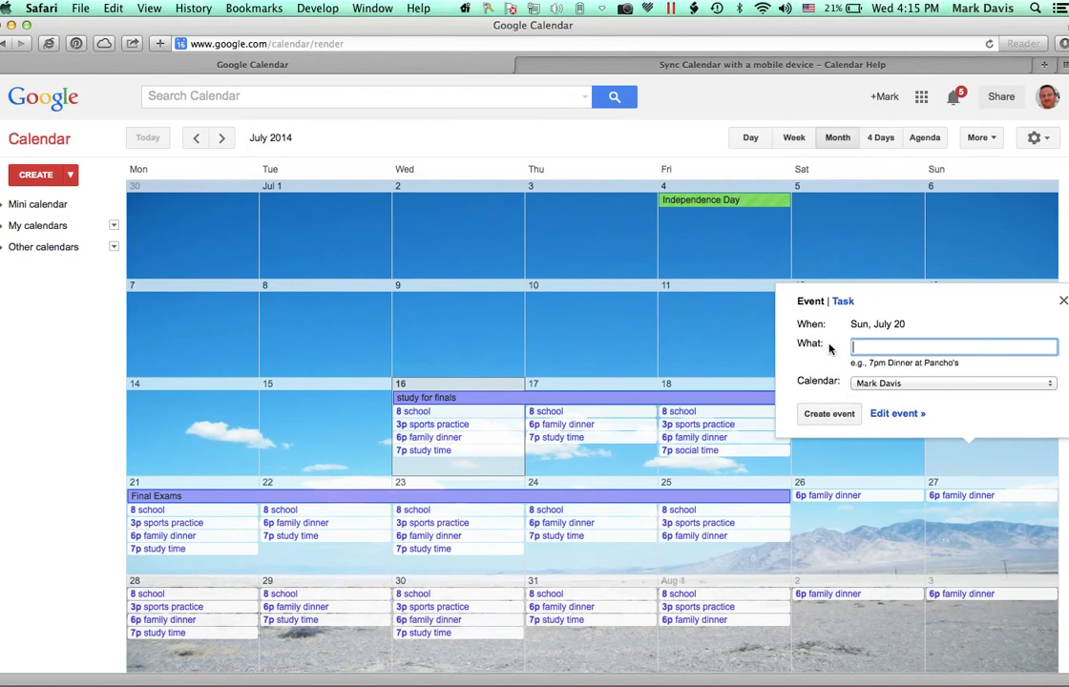
{"action": "type", "text": "schedule for new"}
{"action": "type", "text": "t week"}
{"action": "left_click", "coordinate": [879, 417]}
{"action": "left_click", "coordinate": [14, 236]}
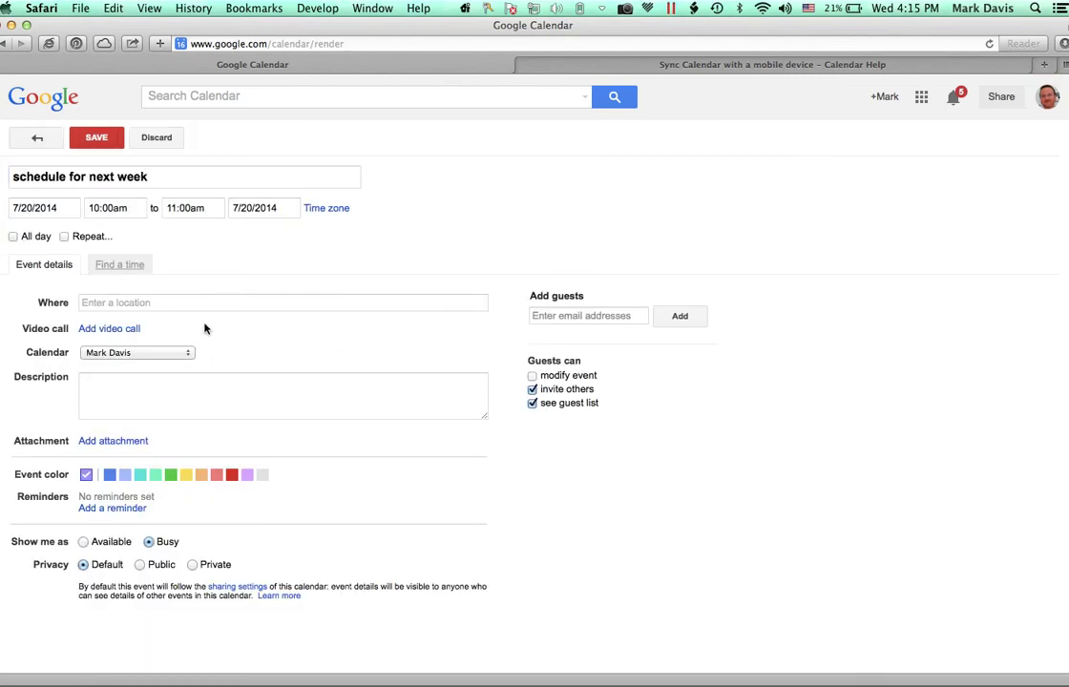
{"action": "left_click", "coordinate": [106, 208]}
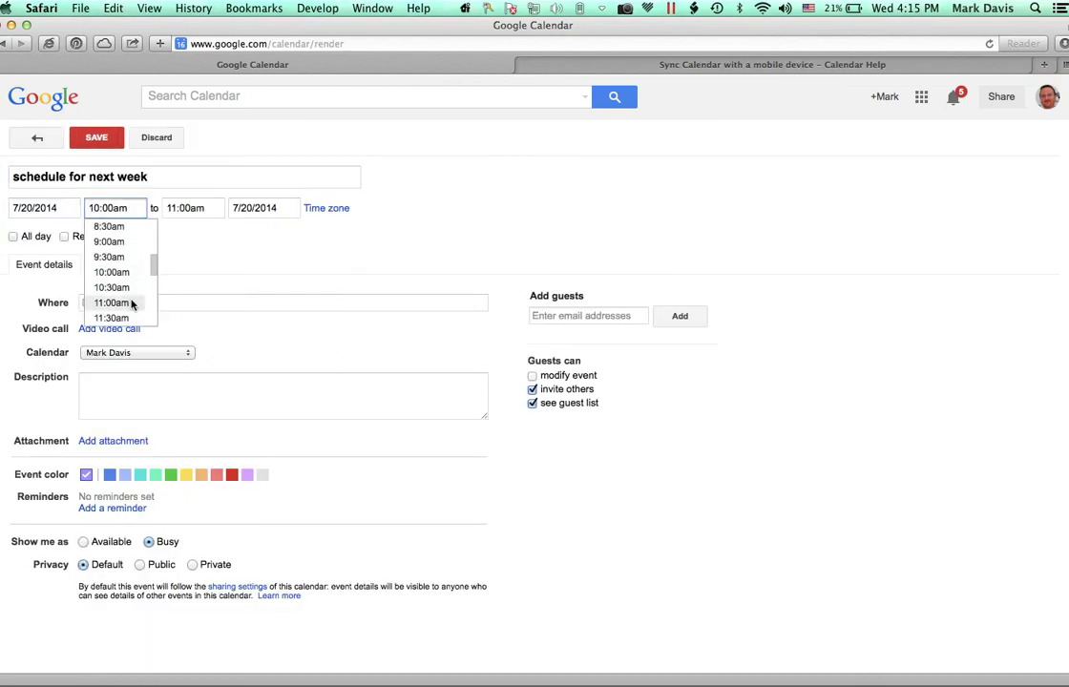
{"action": "scroll", "coordinate": [123, 305], "scroll_direction": "down", "scroll_amount": 5}
{"action": "scroll", "coordinate": [122, 305], "scroll_direction": "down", "scroll_amount": 5}
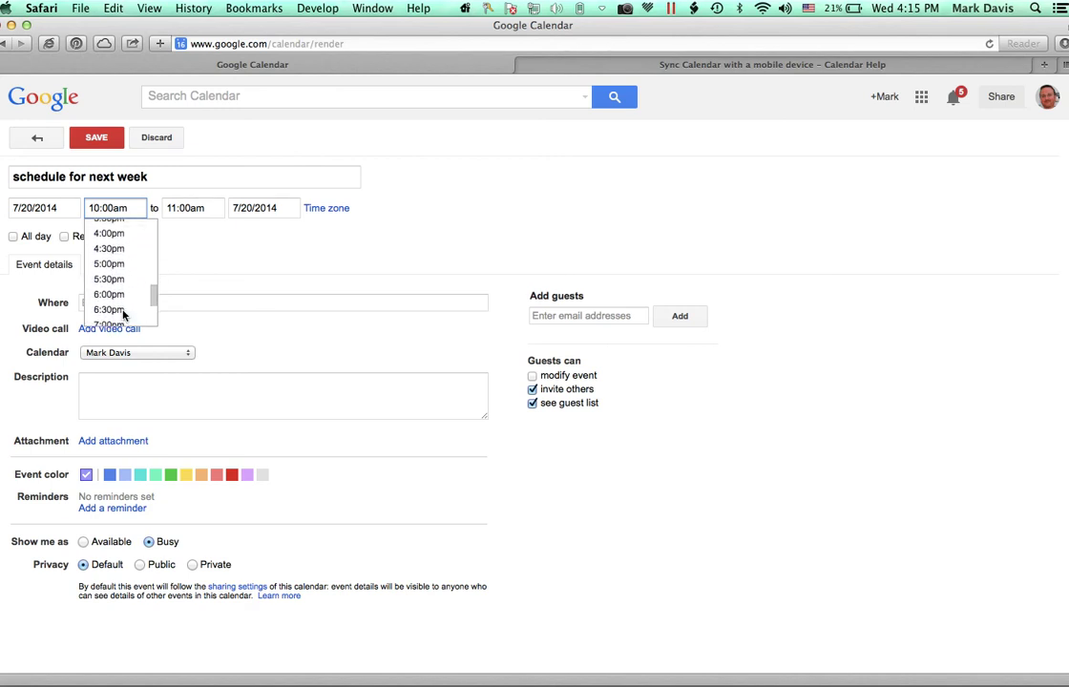
{"action": "left_click", "coordinate": [110, 290]}
{"action": "left_click", "coordinate": [98, 139]}
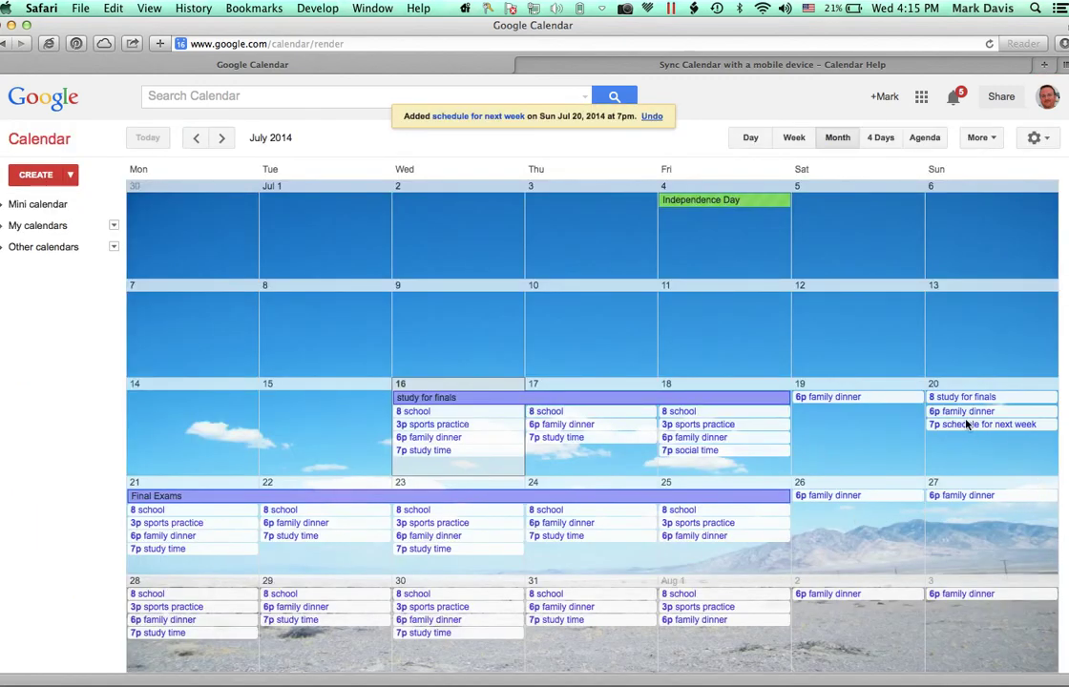
Set the Sunday 7pm schedule event to repeat weekly on Sunday and save it
{"action": "left_click", "coordinate": [984, 426]}
{"action": "left_click", "coordinate": [1016, 402]}
{"action": "left_click", "coordinate": [85, 237]}
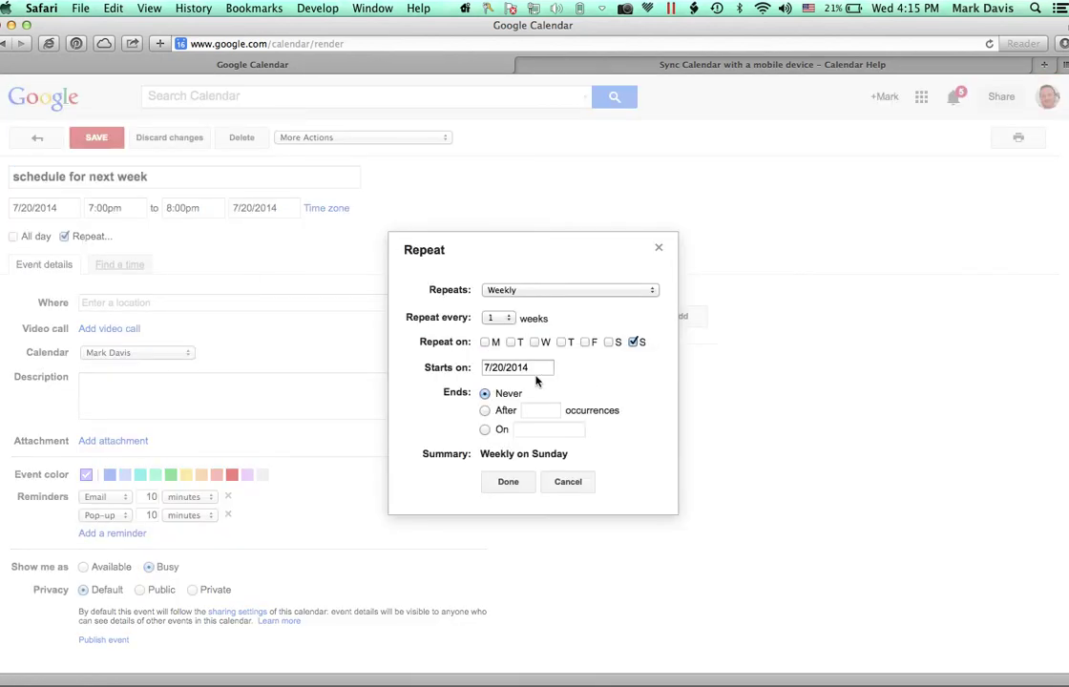
{"action": "left_click", "coordinate": [517, 484]}
{"action": "left_click", "coordinate": [97, 137]}
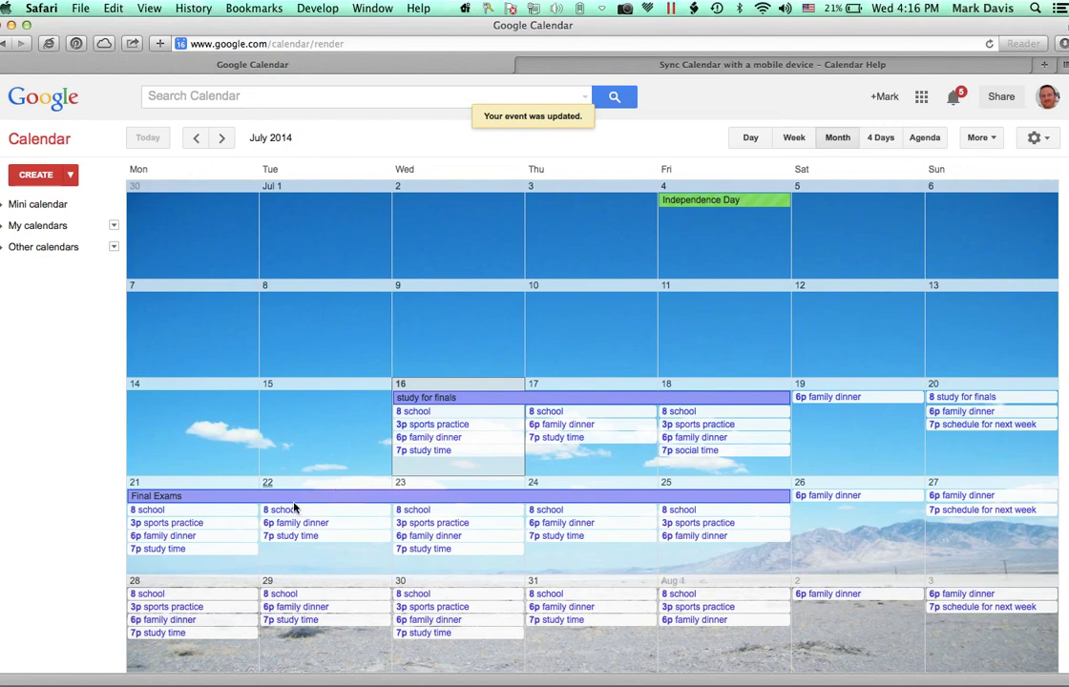
{"action": "left_click", "coordinate": [1038, 138]}
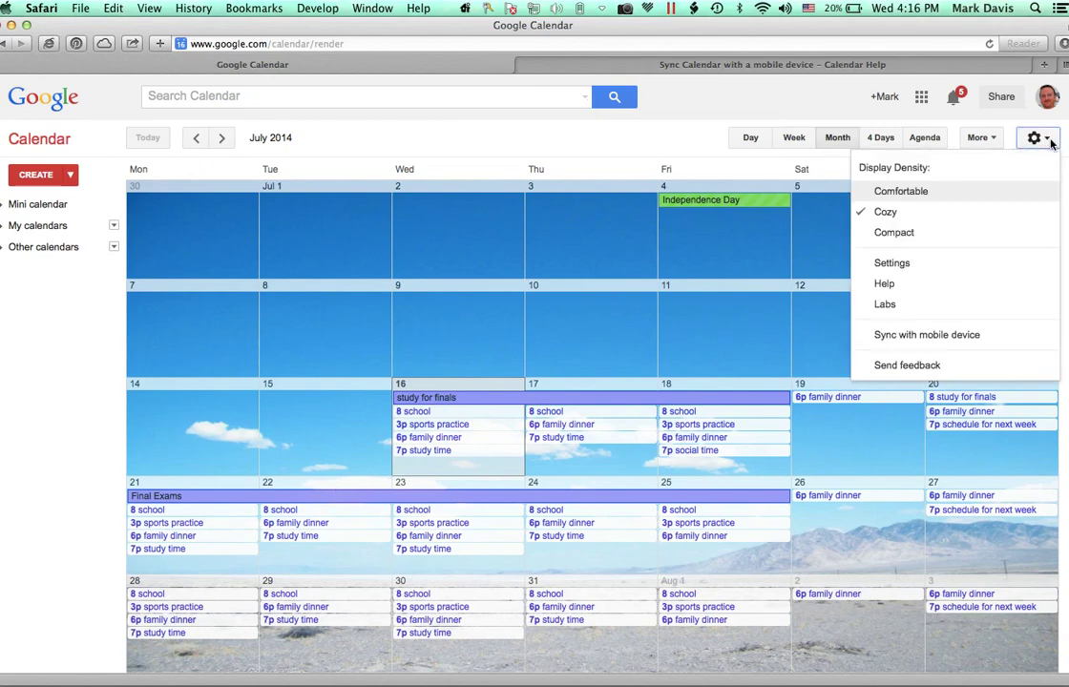
{"action": "left_click", "coordinate": [902, 264]}
{"action": "scroll", "coordinate": [456, 449], "scroll_direction": "down", "scroll_amount": 5}
{"action": "scroll", "coordinate": [457, 449], "scroll_direction": "down", "scroll_amount": 3}
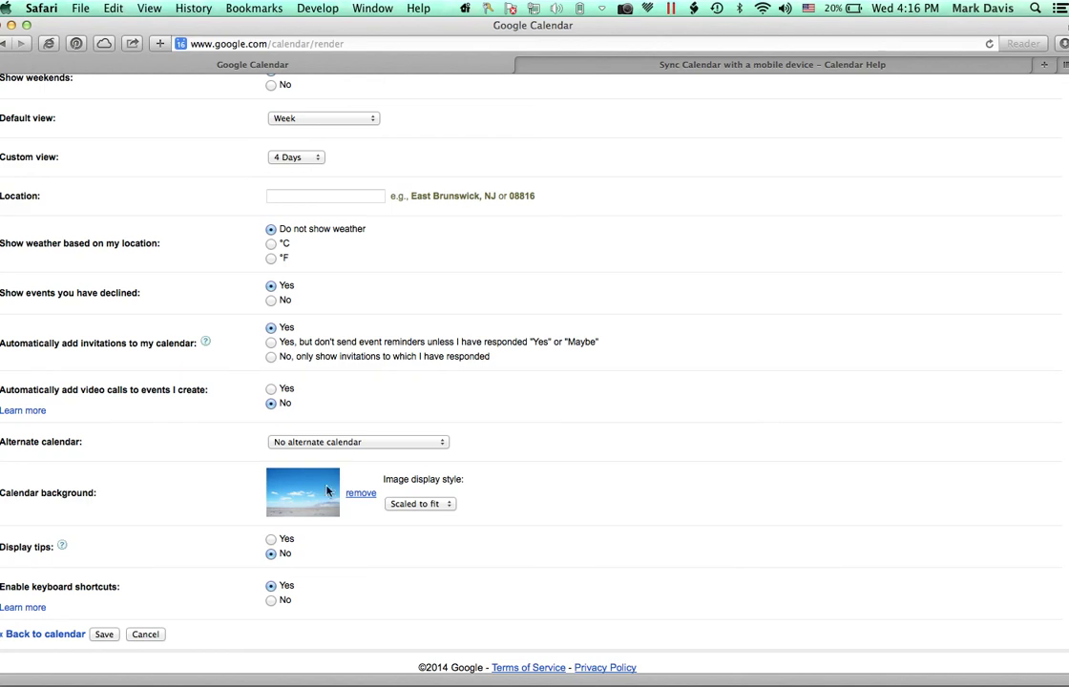
{"action": "scroll", "coordinate": [550, 520], "scroll_direction": "up", "scroll_amount": 5}
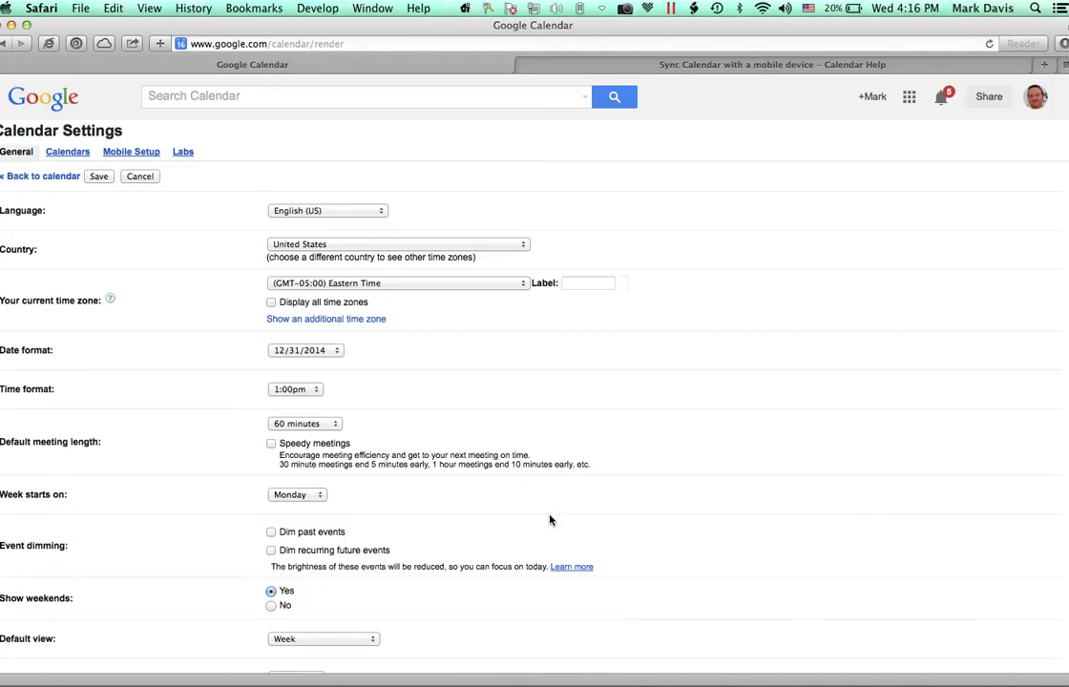
{"action": "left_click", "coordinate": [38, 176]}
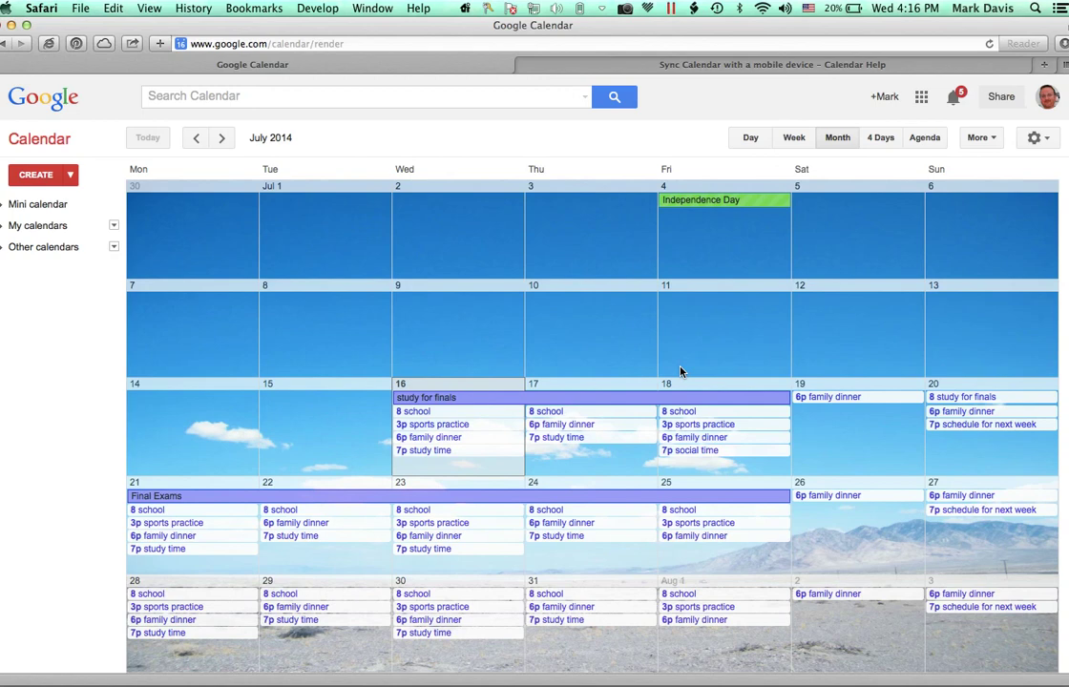
Open the Sync with mobile device help page, then go back to the Calendar tab
{"action": "left_click", "coordinate": [1039, 139]}
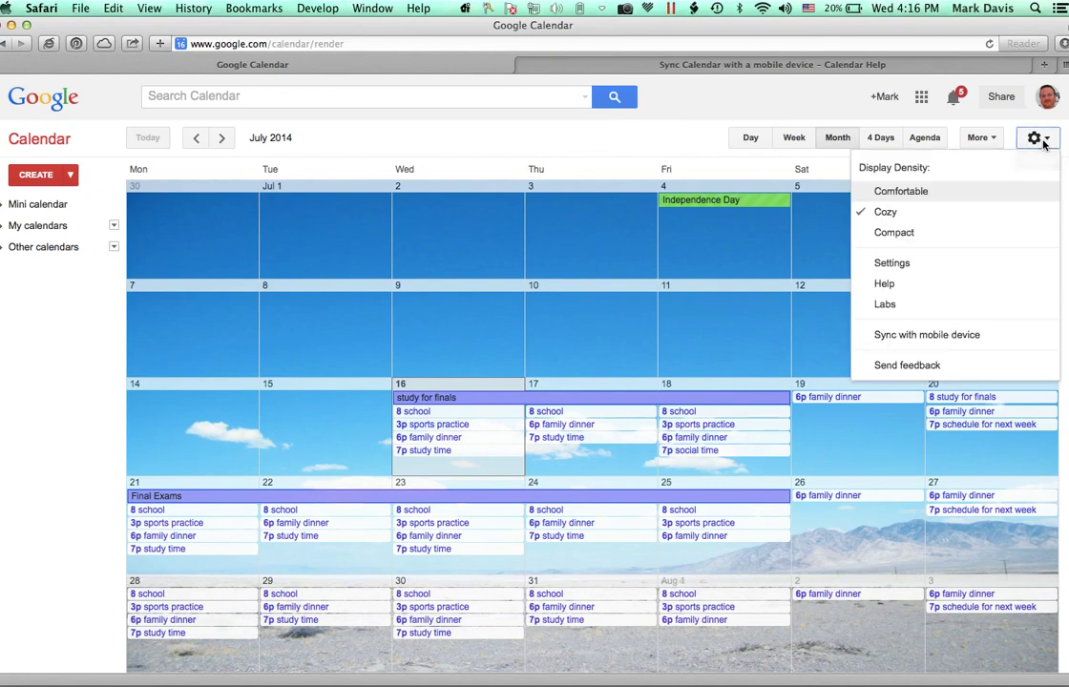
{"action": "left_click", "coordinate": [998, 336]}
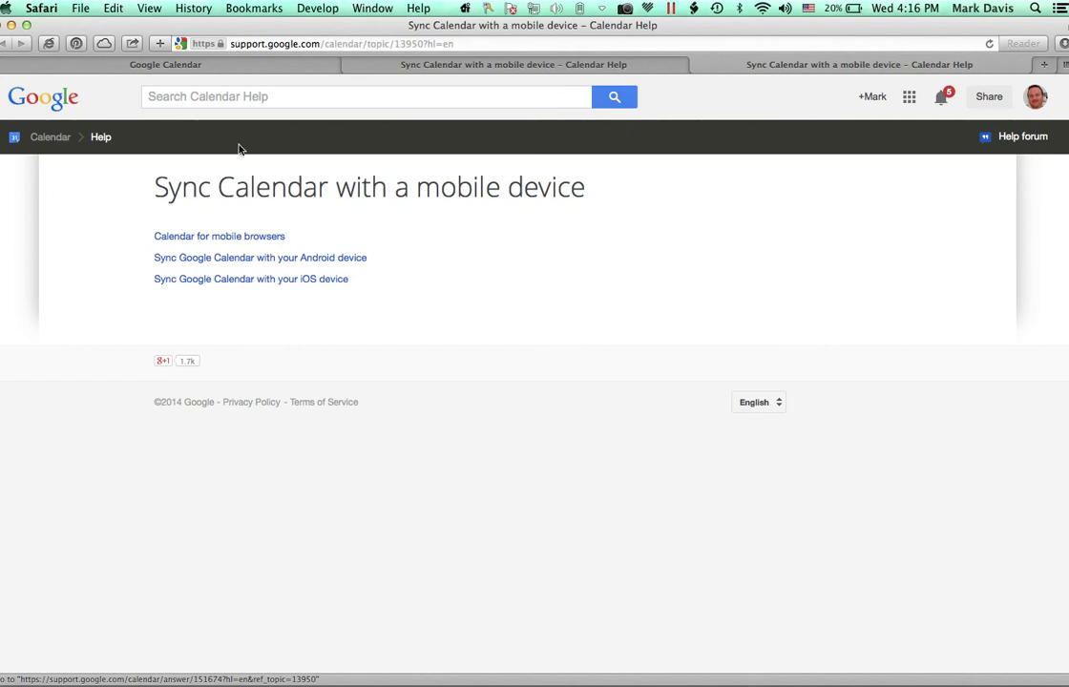
{"action": "left_click", "coordinate": [184, 63]}
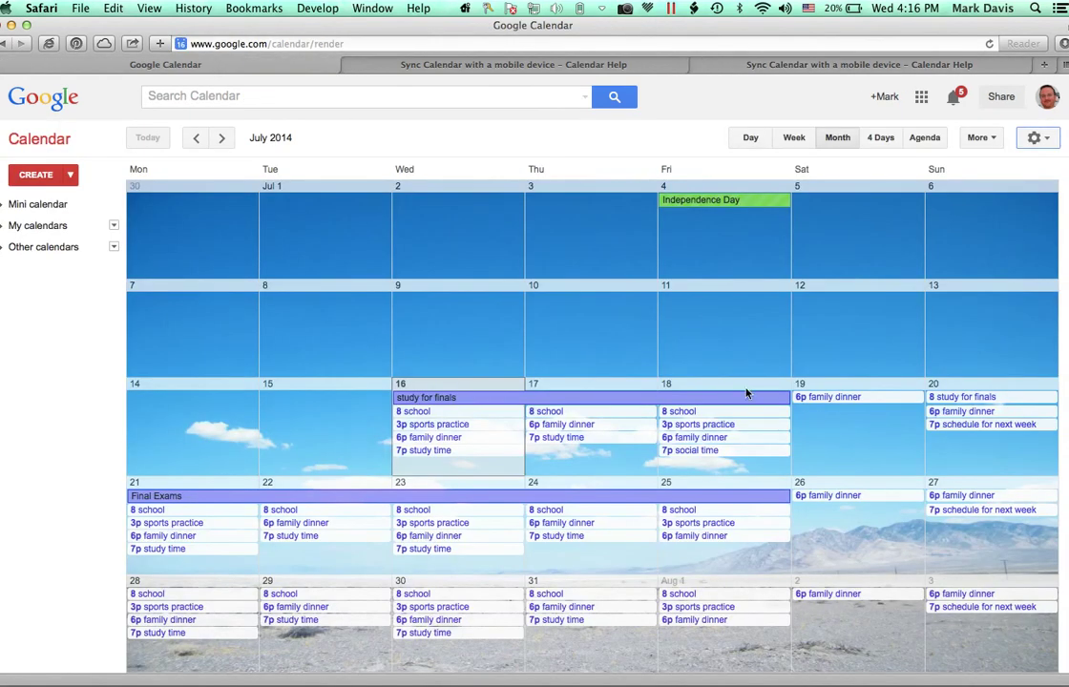